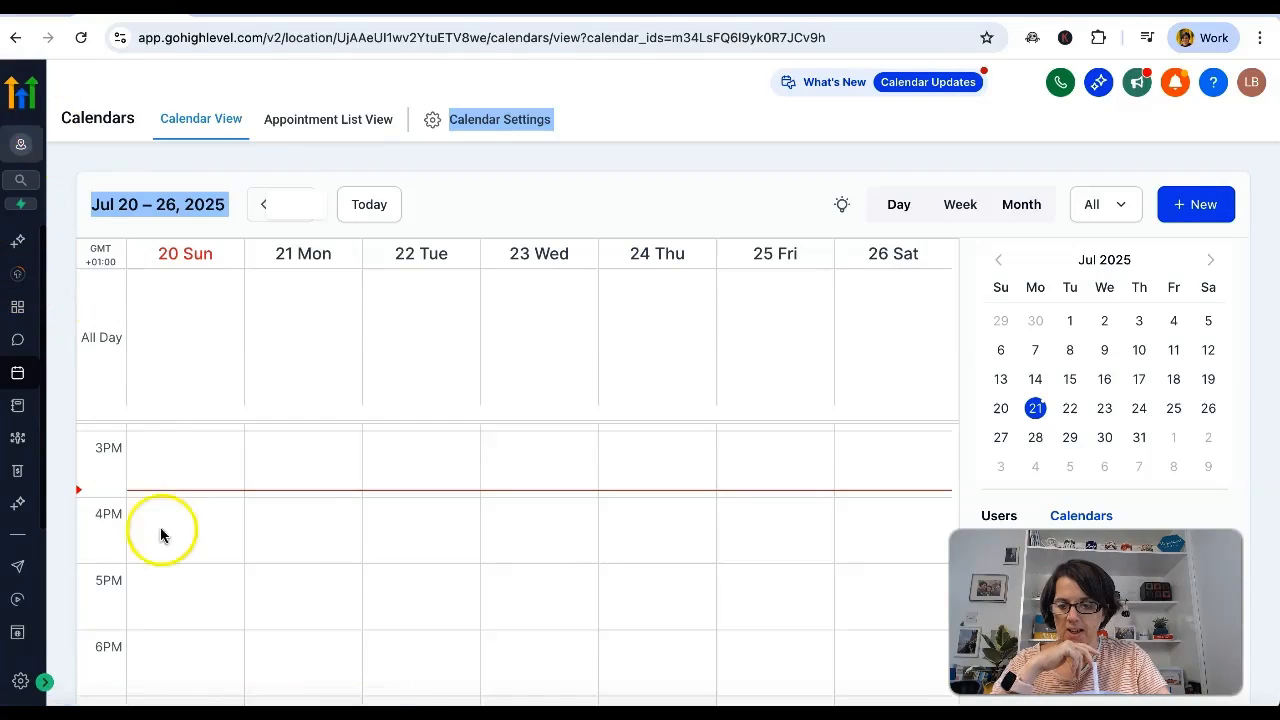
# Go to the Calendars section and open the calendar settings.
pyautogui.click(44, 684)
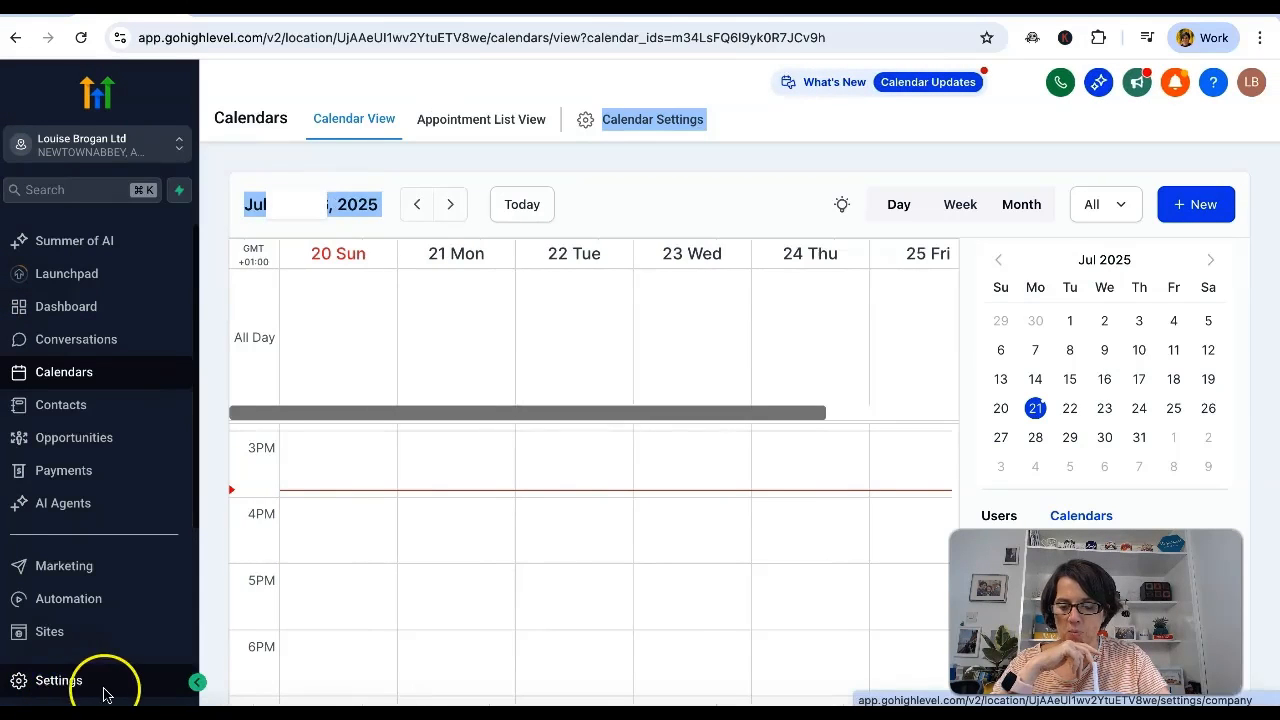
pyautogui.click(63, 385)
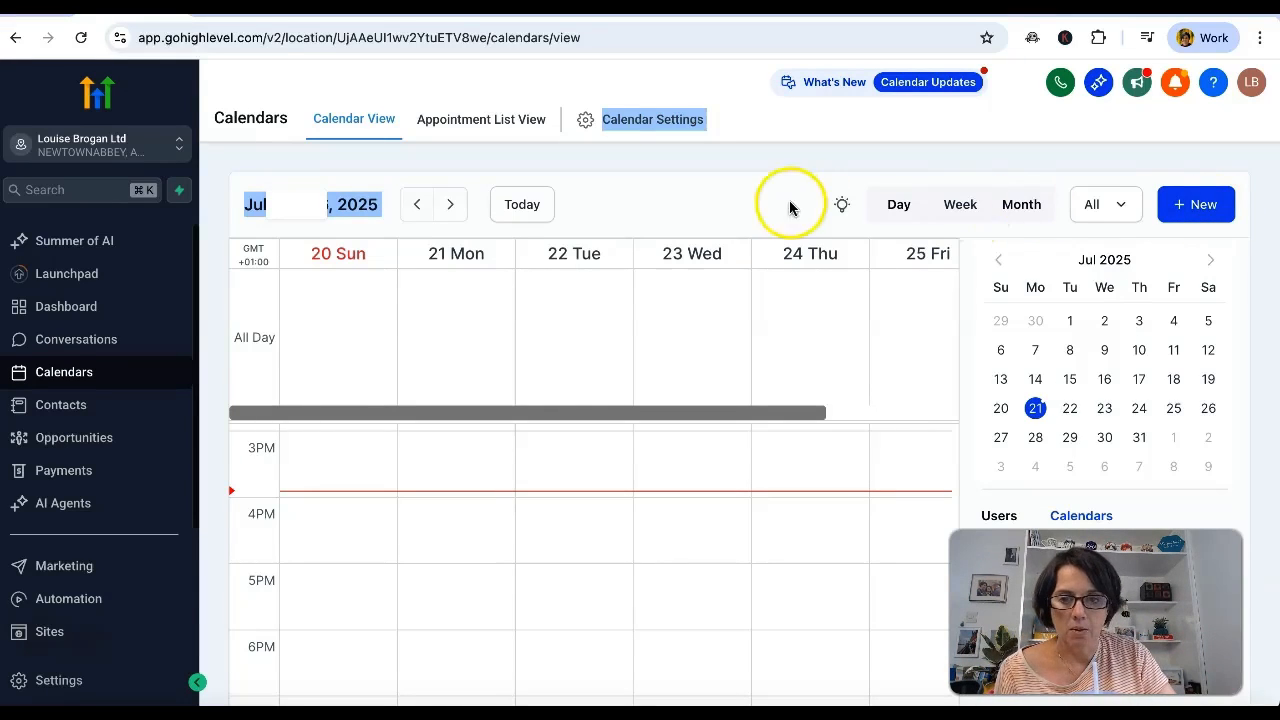
pyautogui.click(1192, 208)
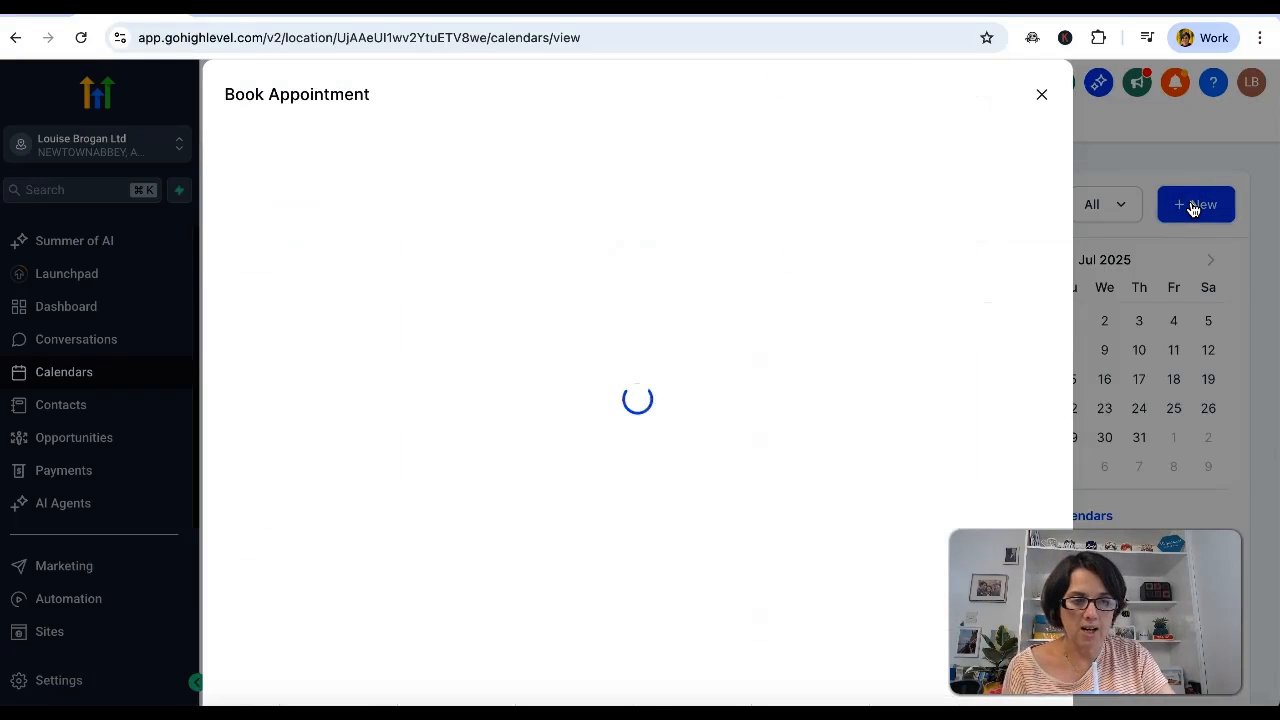
pyautogui.click(1090, 182)
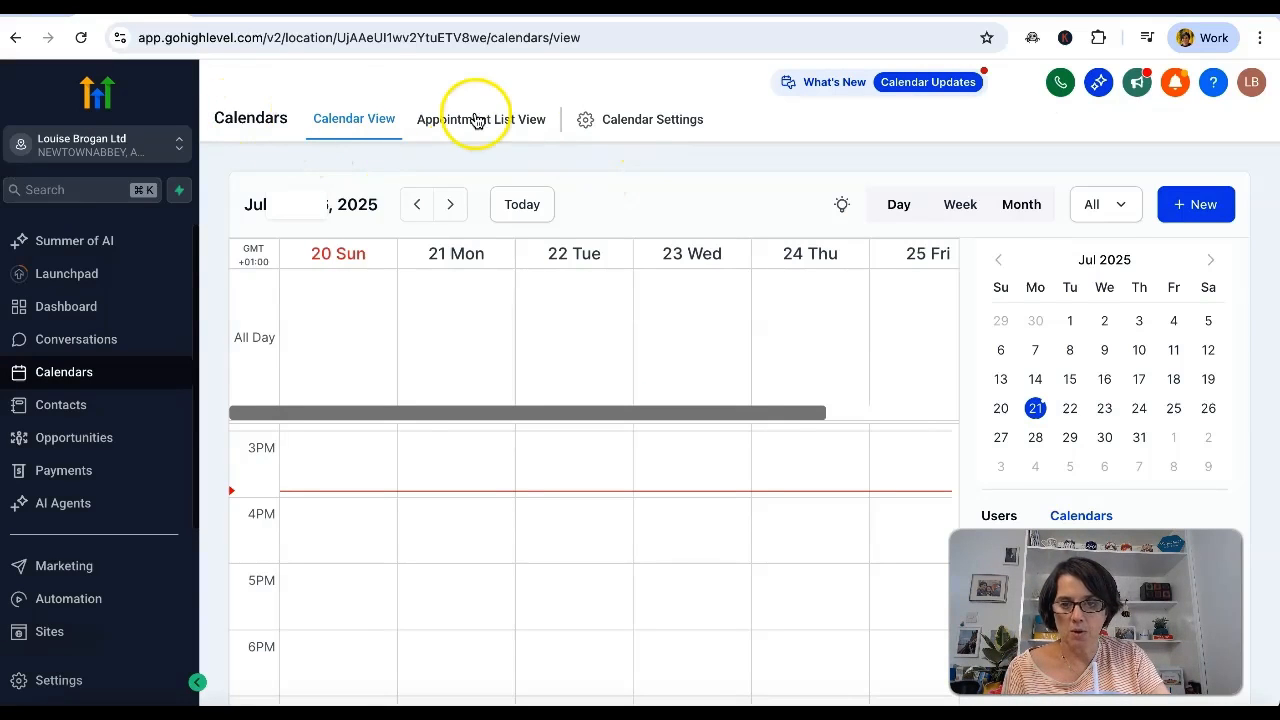
pyautogui.click(652, 120)
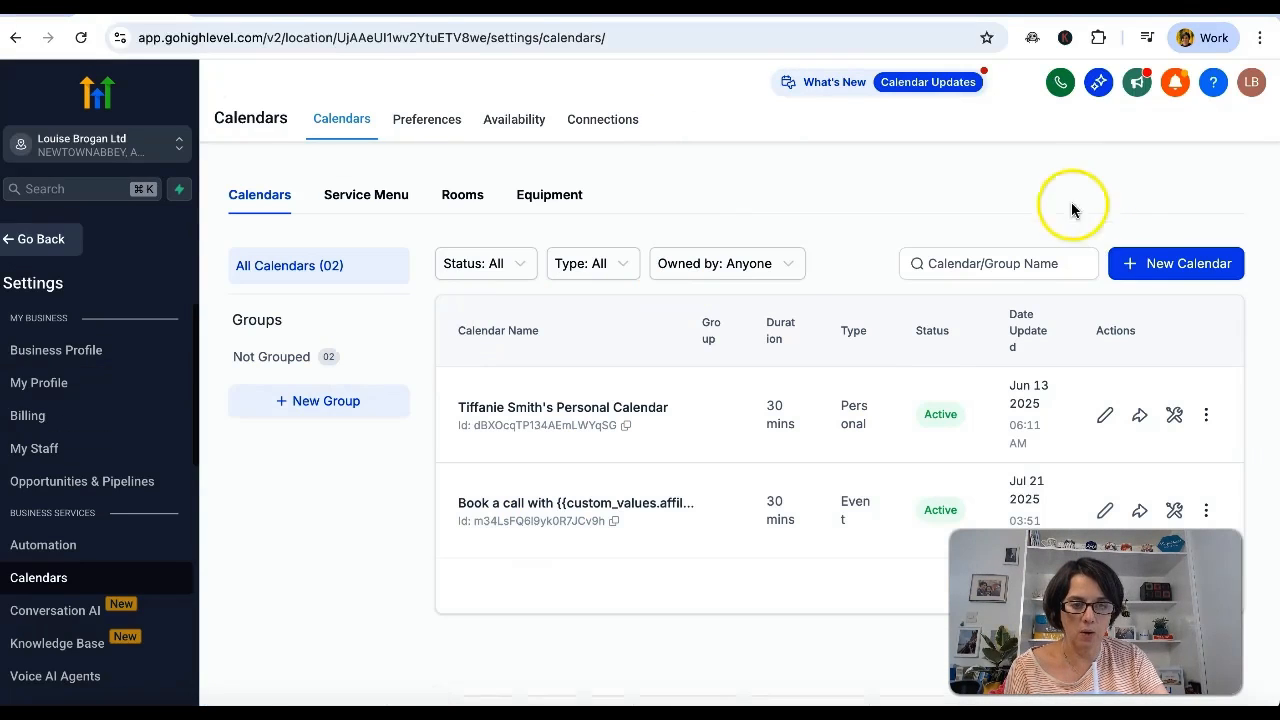
# Start a new calendar of the Personal Booking type.
pyautogui.click(1163, 265)
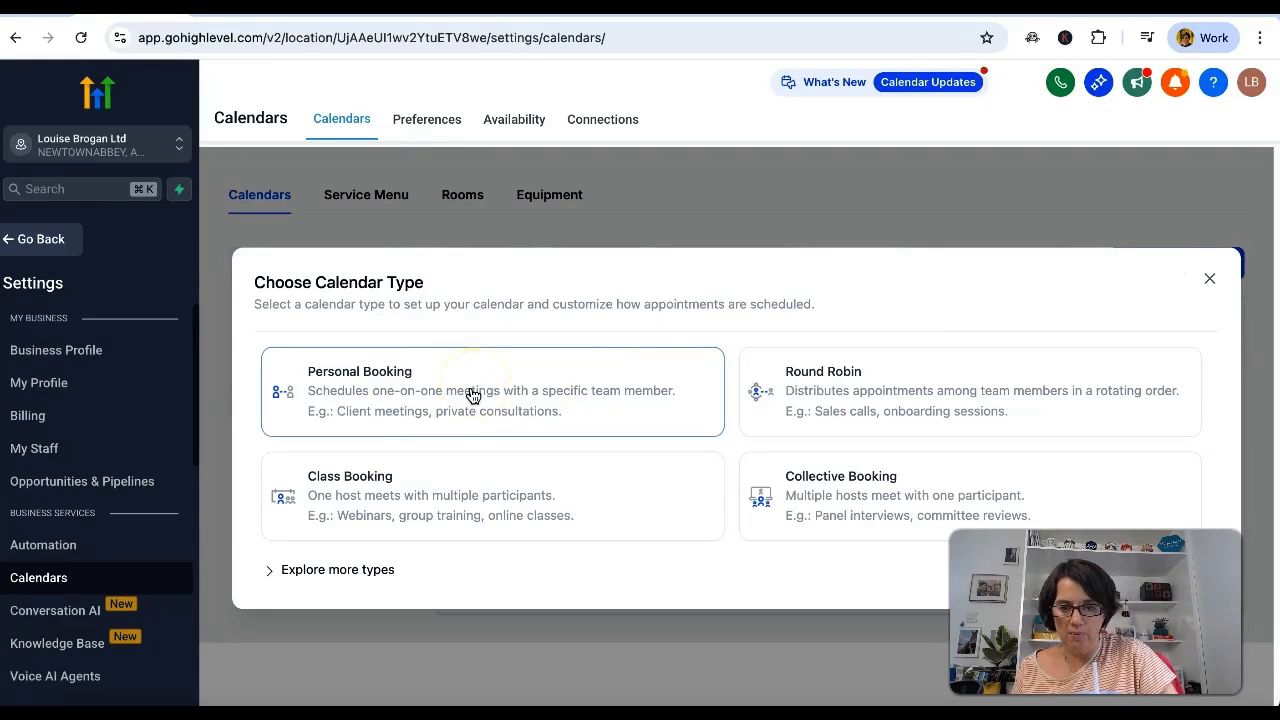
pyautogui.click(439, 500)
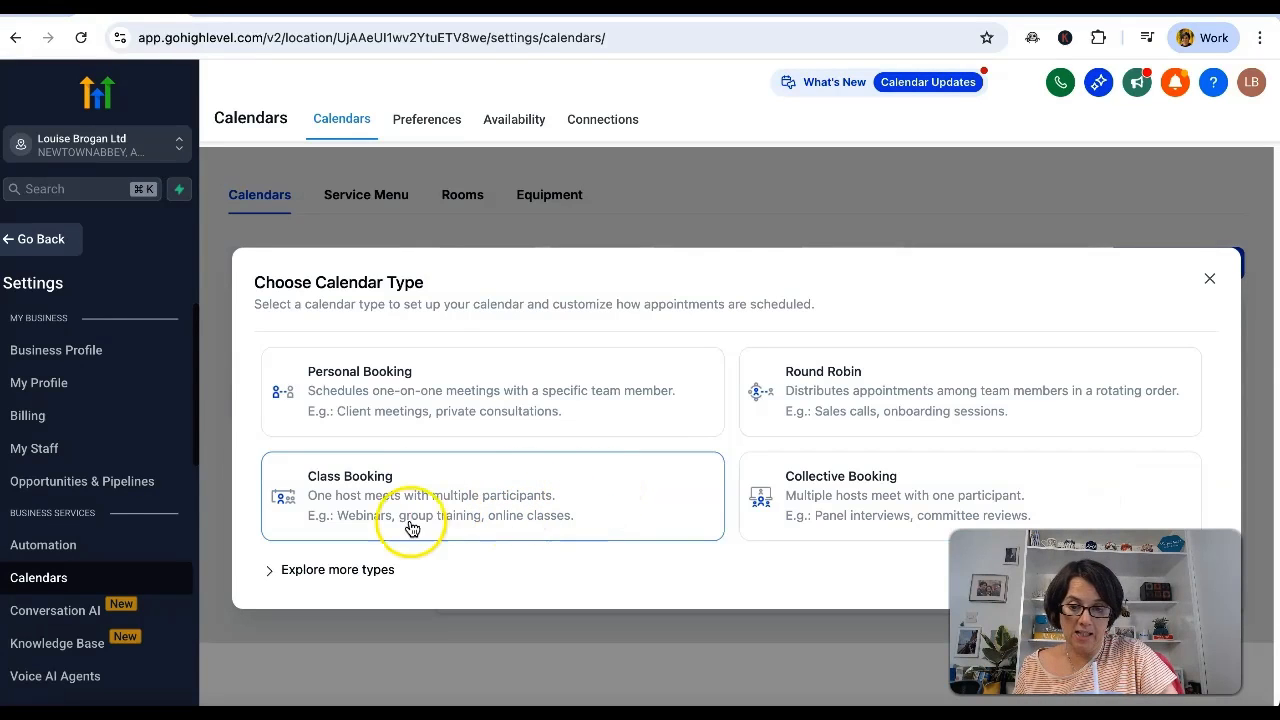
pyautogui.click(494, 404)
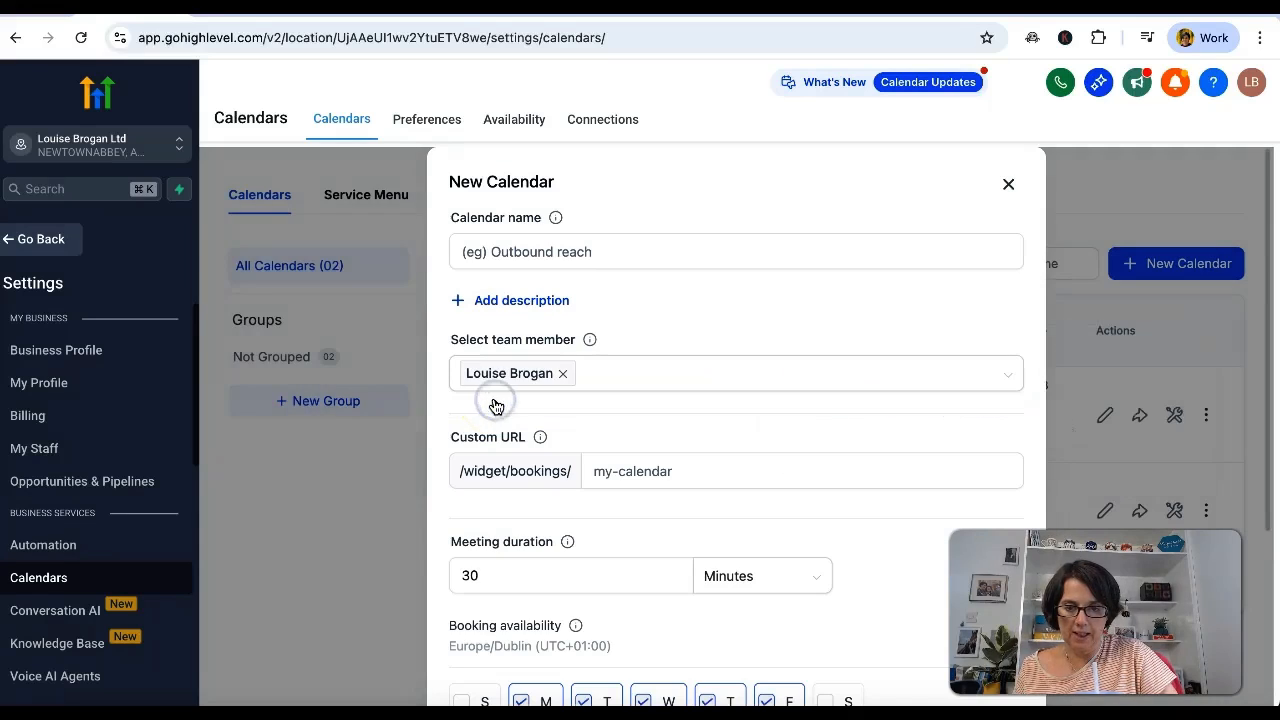
# Name the new calendar Inquiries and set its custom booking URL to inquiryform.
pyautogui.click(640, 252)
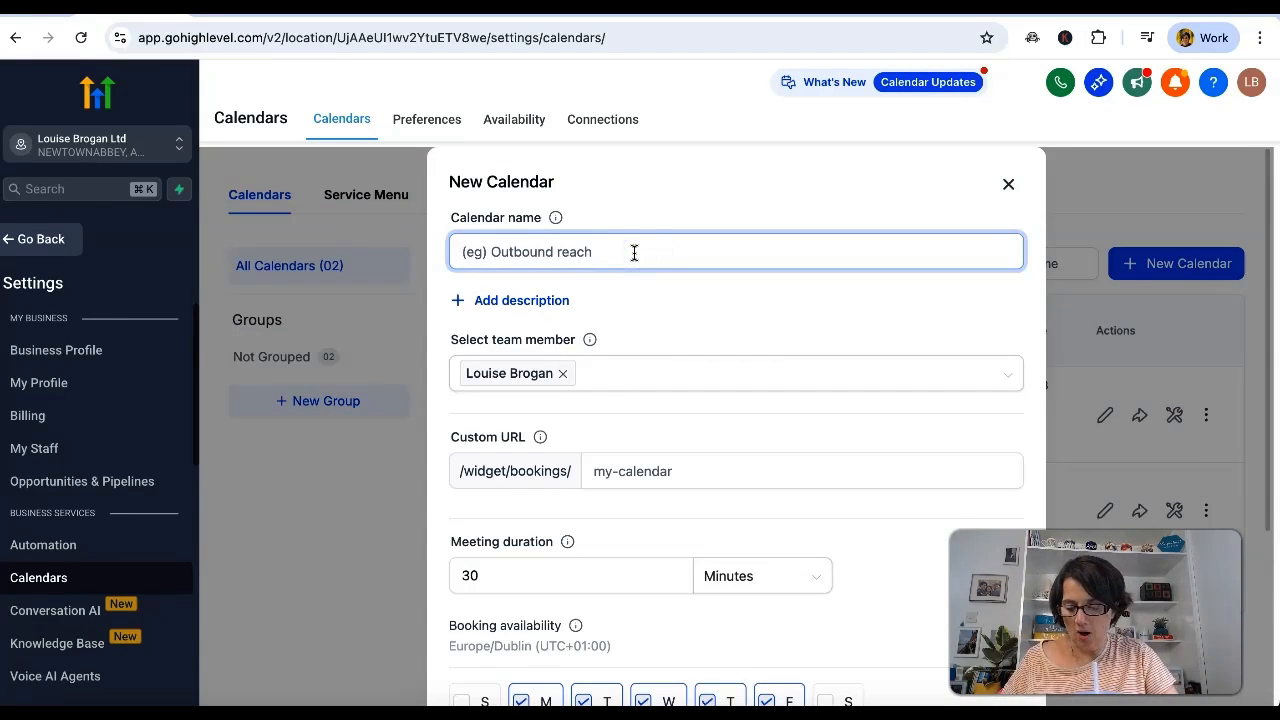
pyautogui.write('Inquiries')
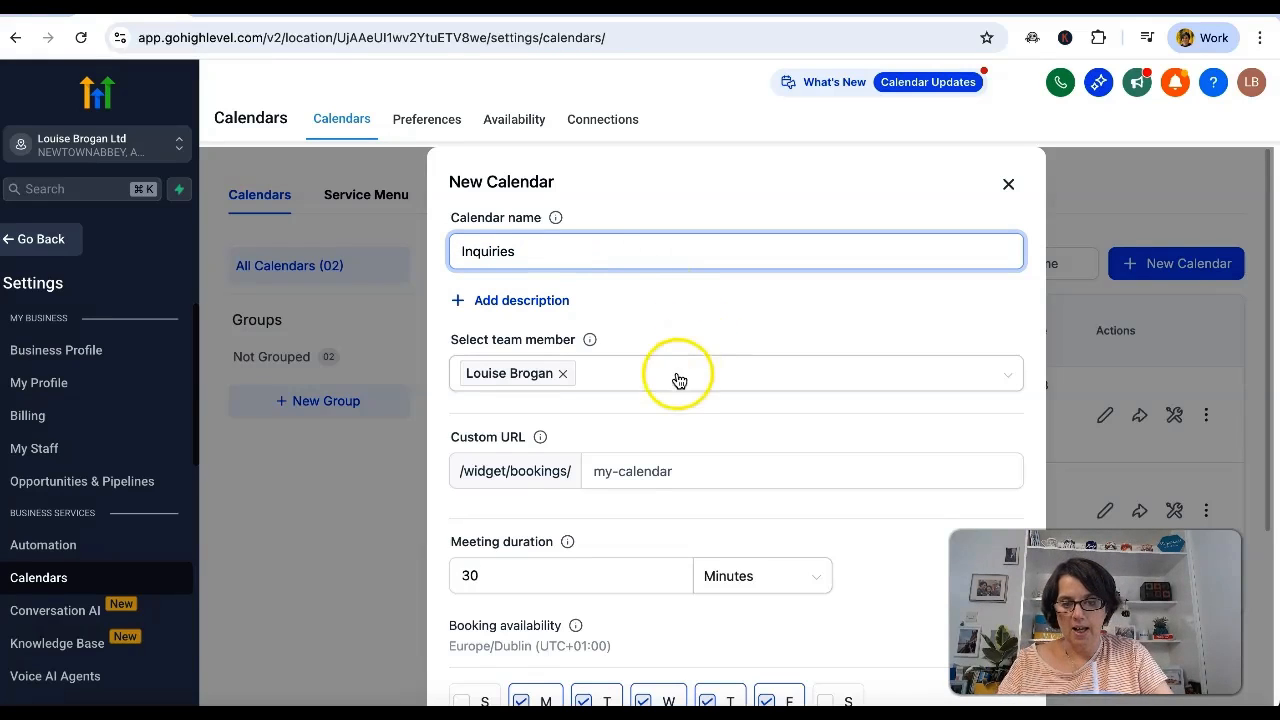
pyautogui.click(677, 479)
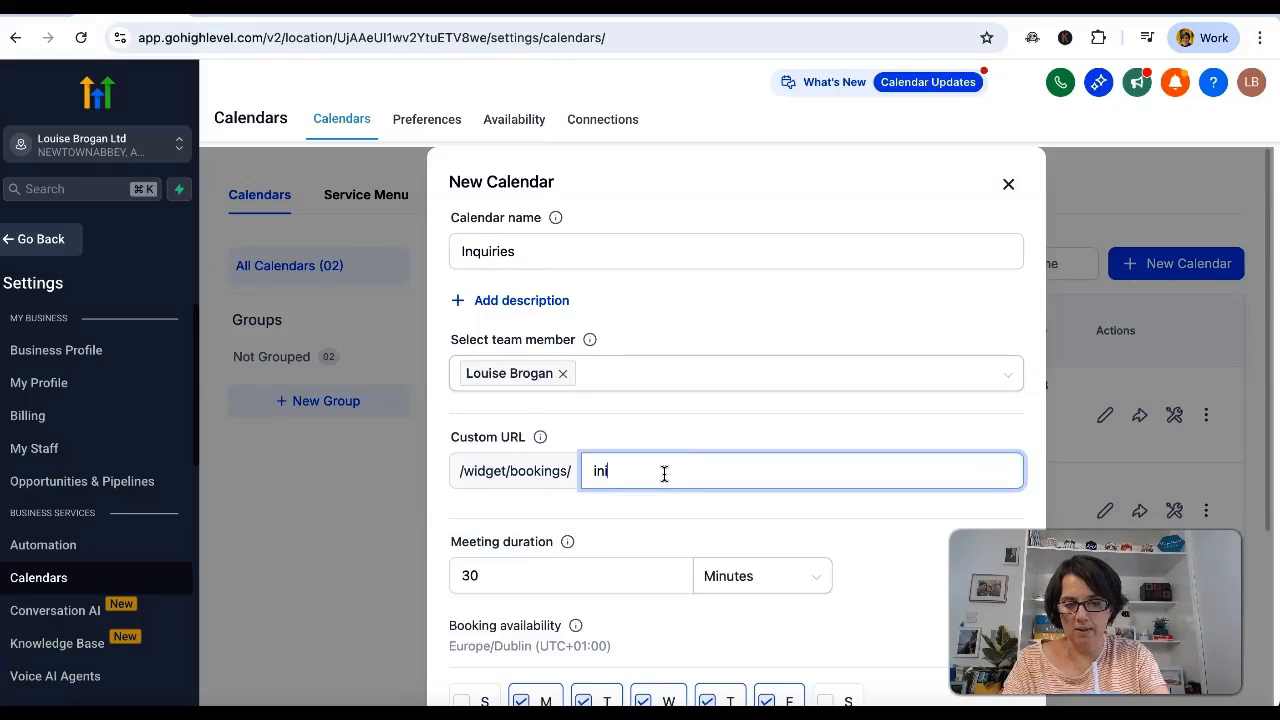
pyautogui.scroll(-2, 752, 515)
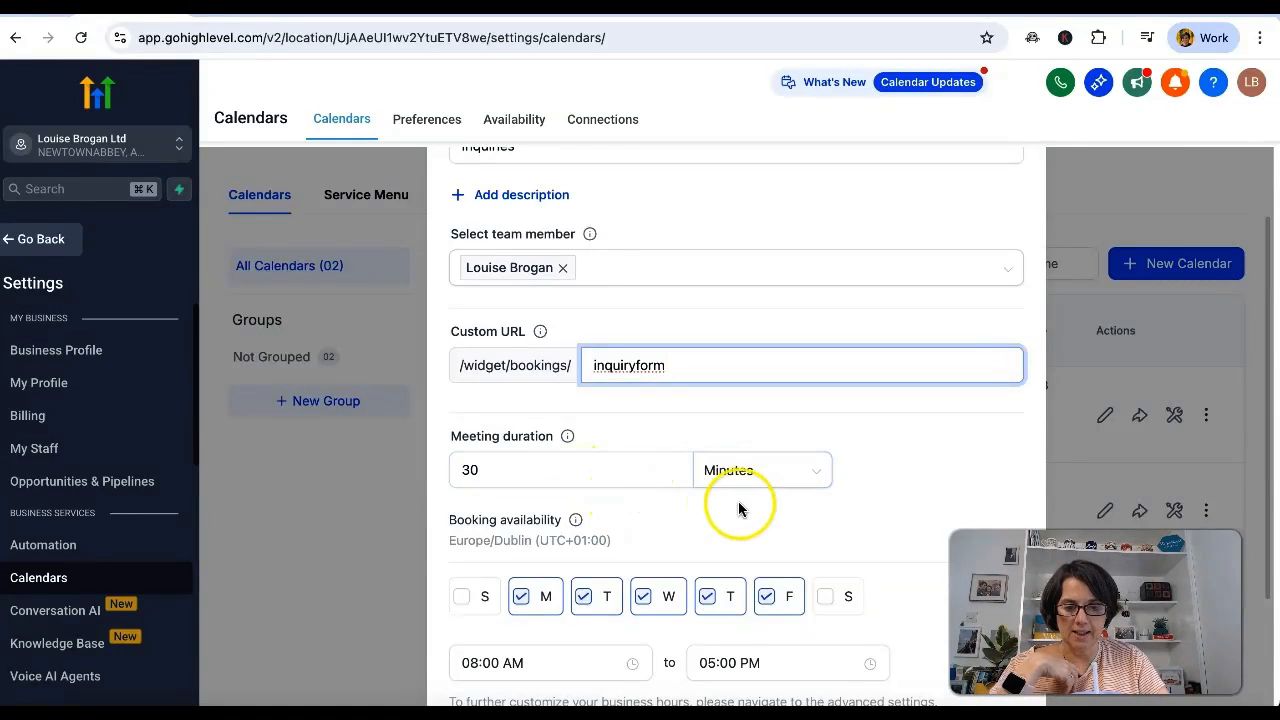
# Remove Friday from the booking availability and set the daily start time to 10:00 AM.
pyautogui.scroll(-3, 737, 505)
pyautogui.moveTo(449, 371); pyautogui.dragTo(650, 372)
pyautogui.click(650, 371)
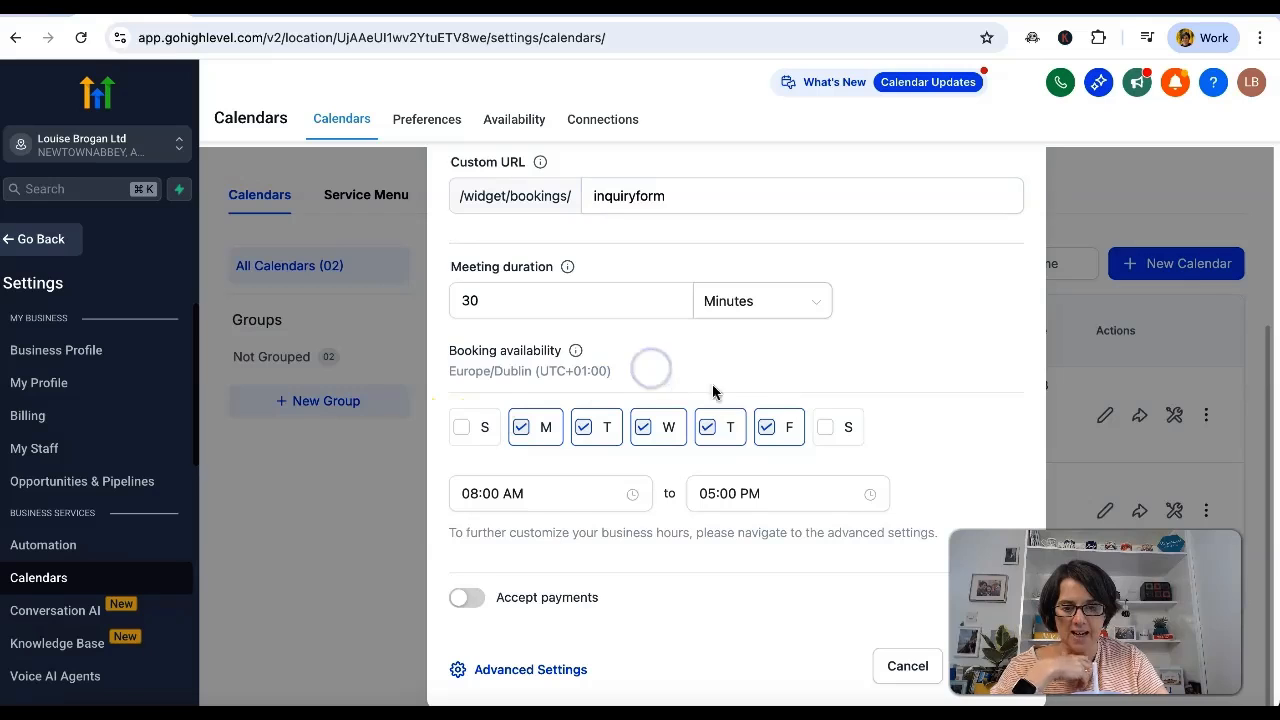
pyautogui.click(787, 428)
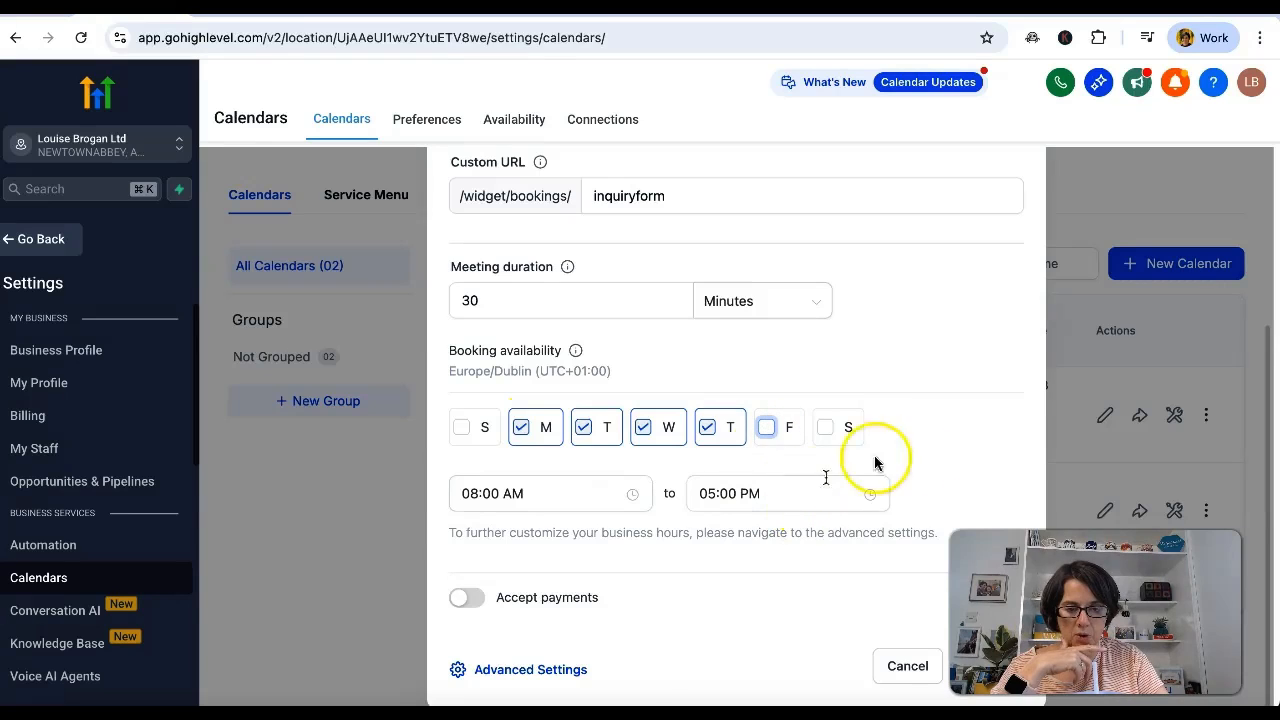
pyautogui.click(590, 497)
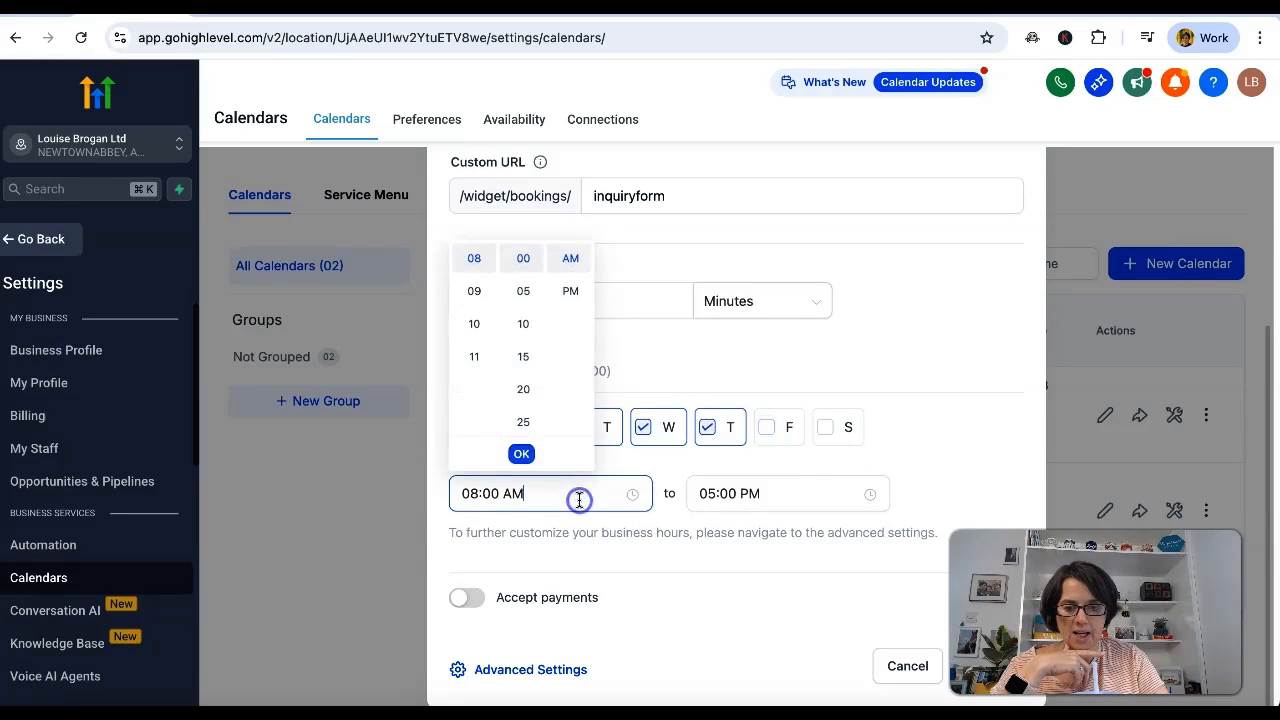
pyautogui.click(474, 326)
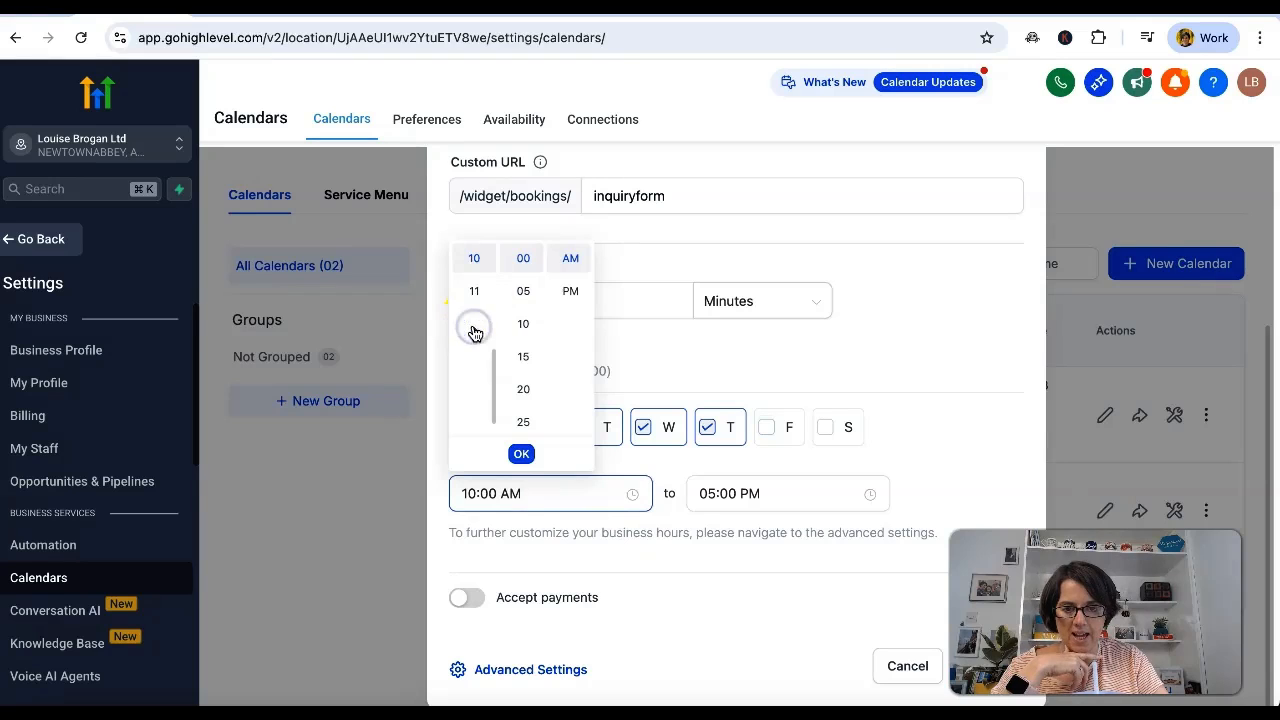
pyautogui.click(521, 453)
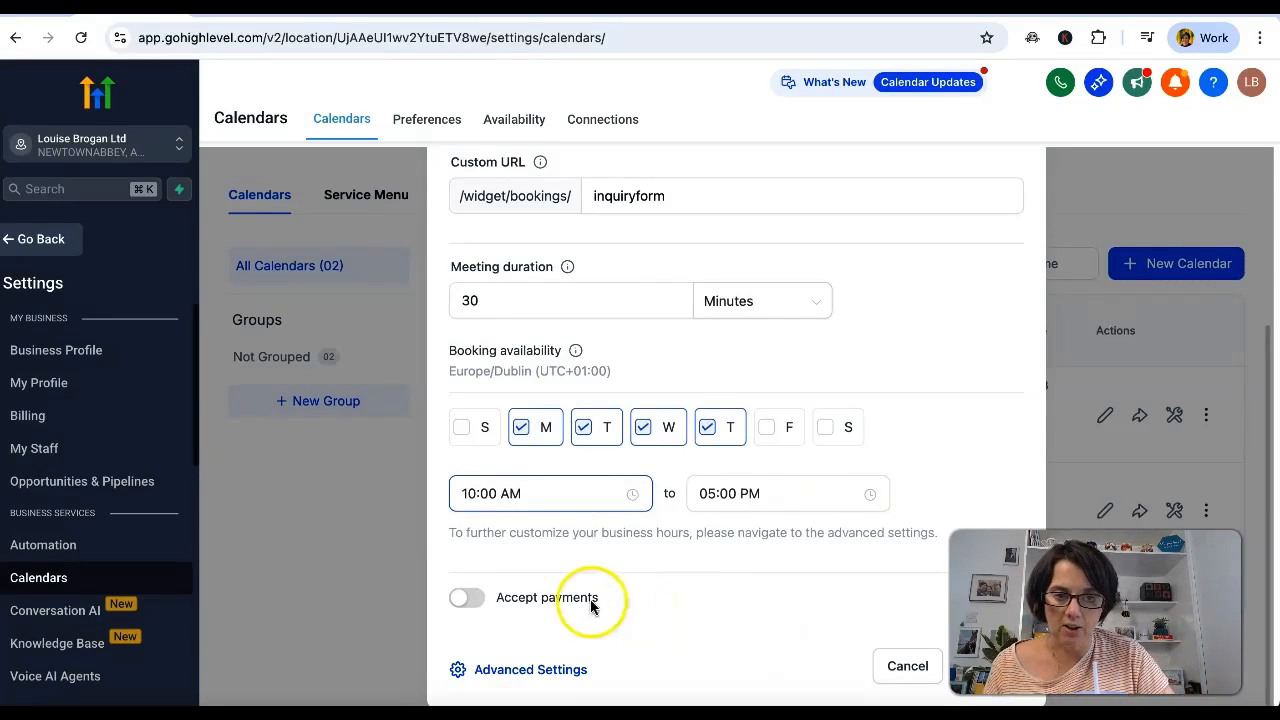
pyautogui.click(465, 598)
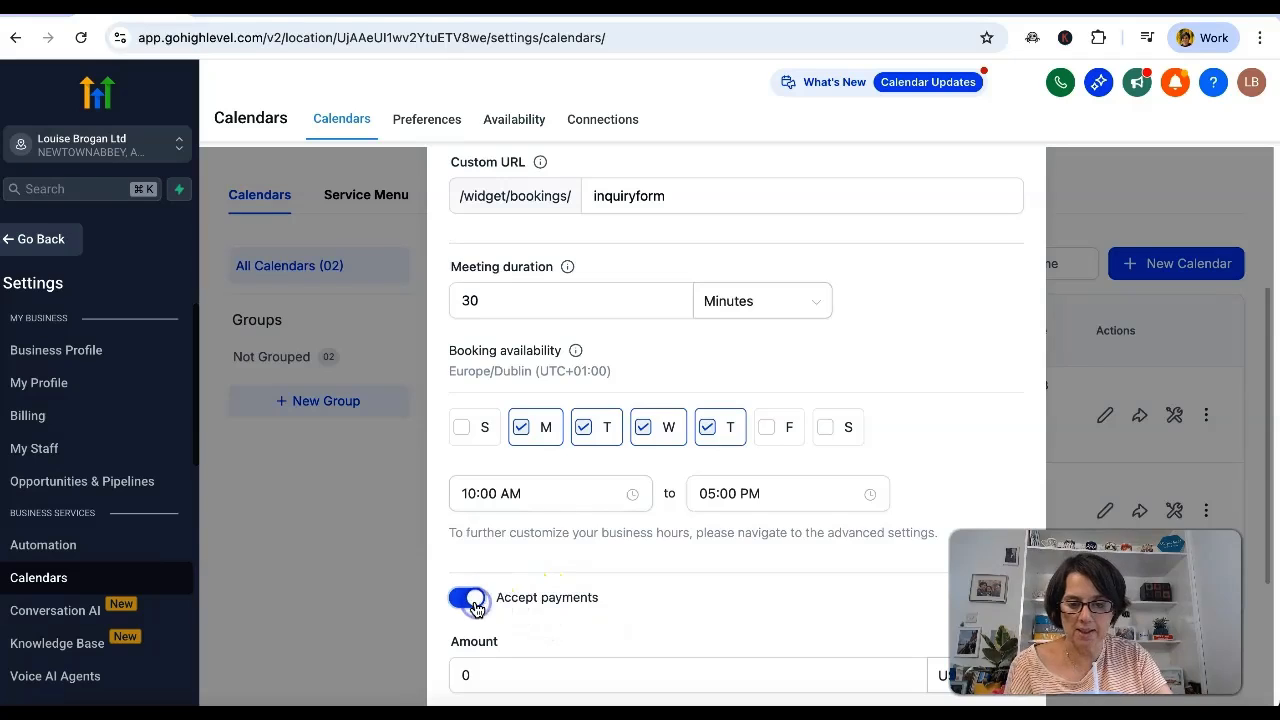
pyautogui.scroll(-3, 646, 610)
pyautogui.click(806, 431)
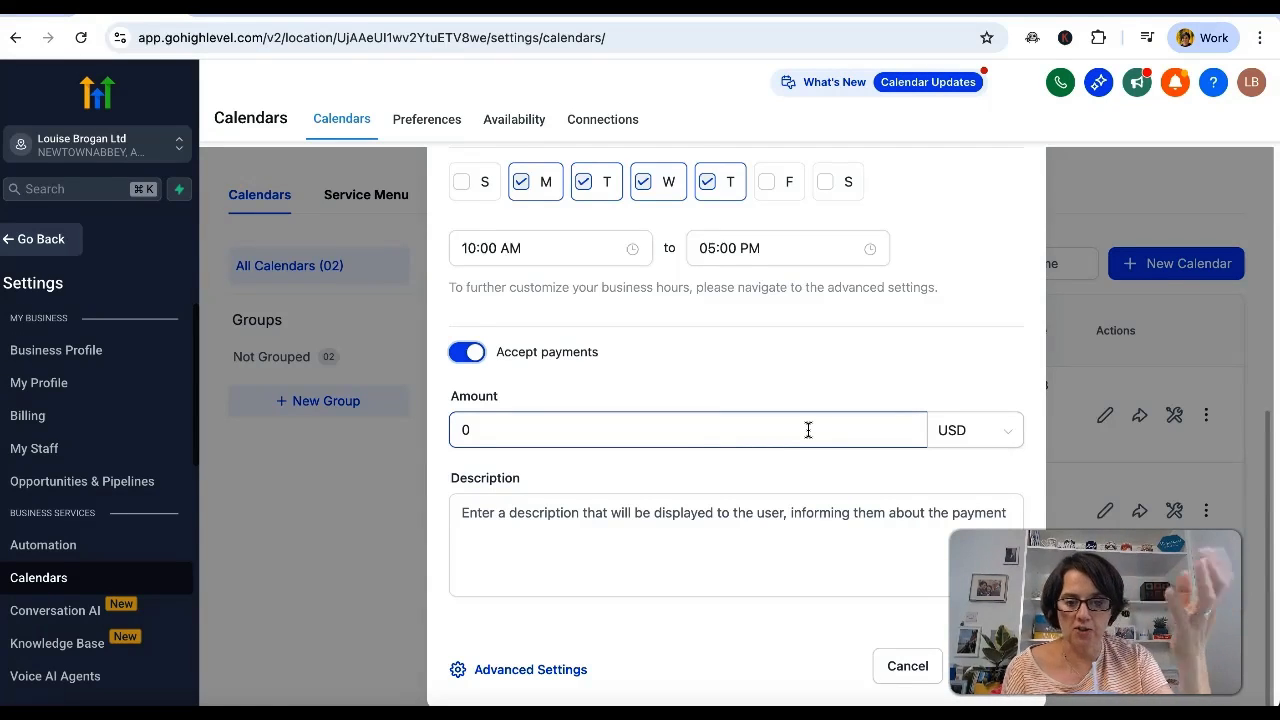
pyautogui.click(614, 529)
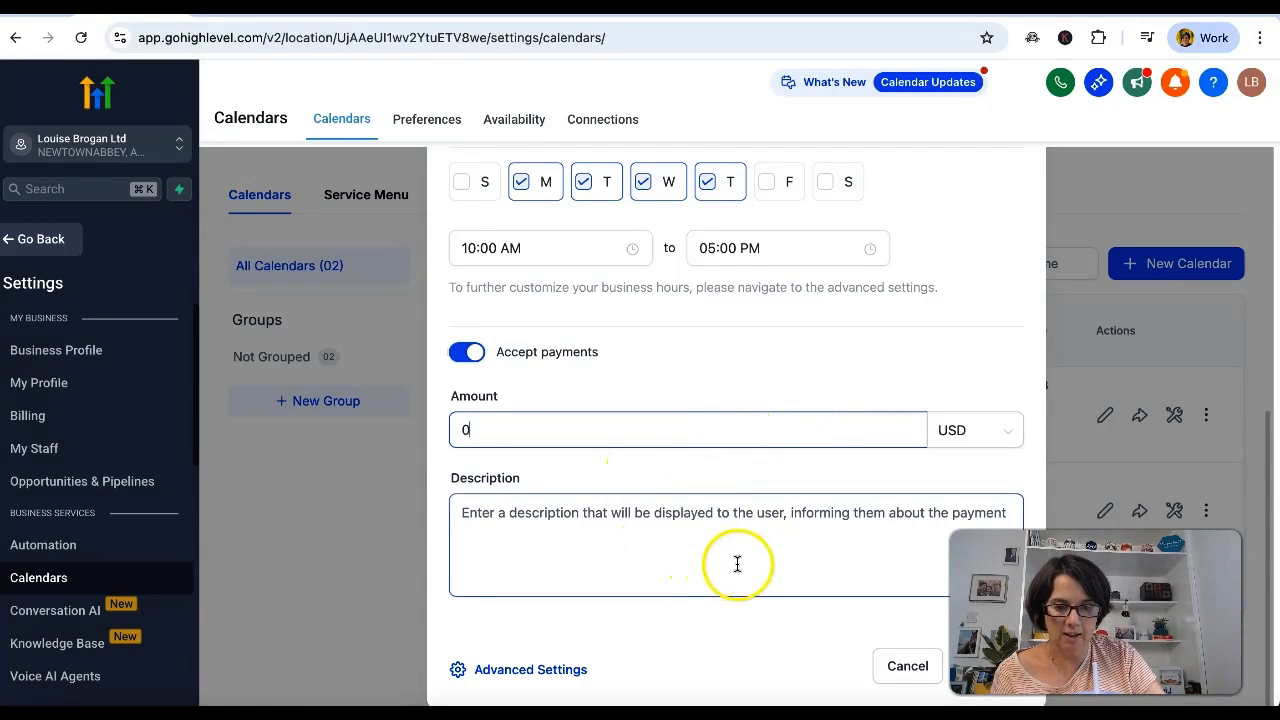
pyautogui.click(466, 428)
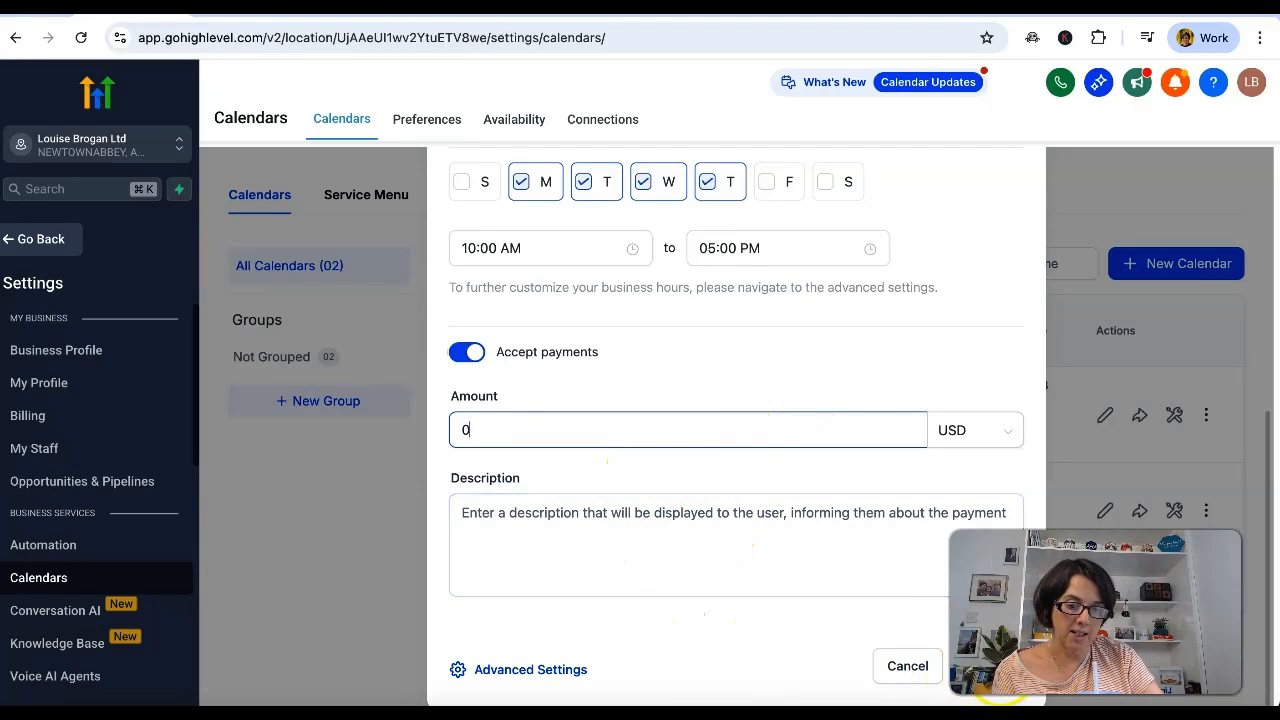
pyautogui.click(460, 355)
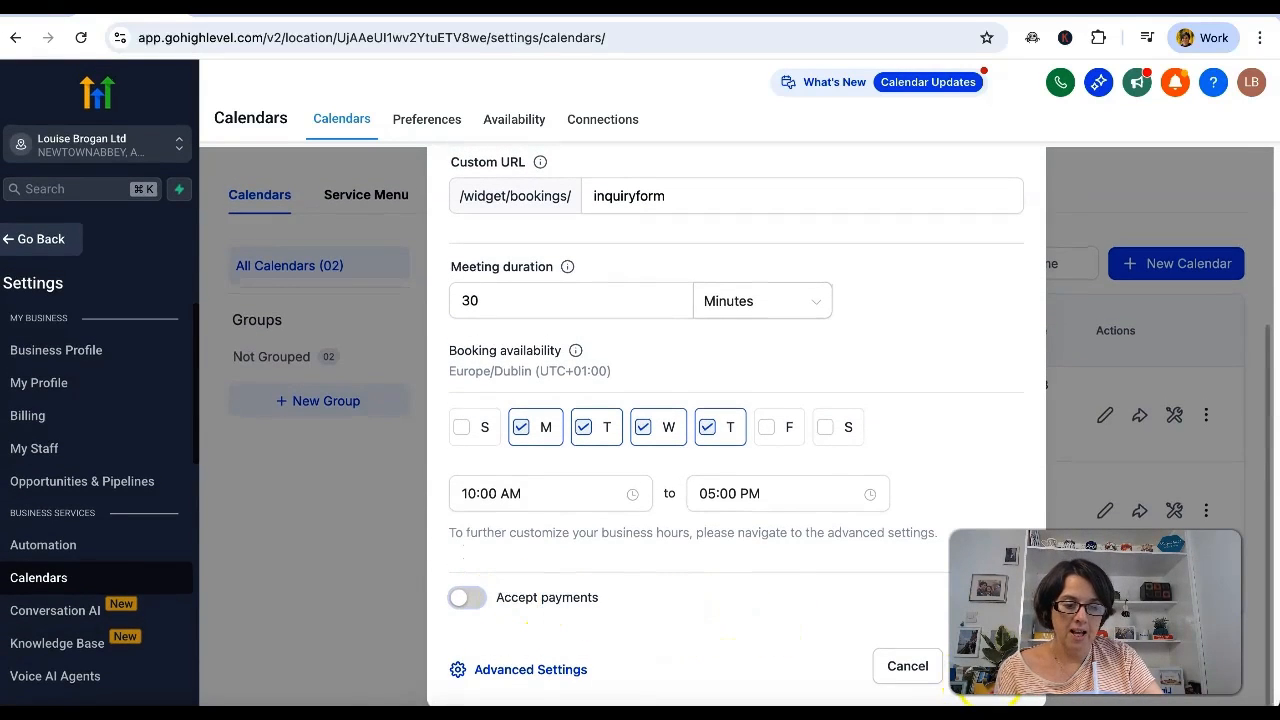
# Confirm the creation of the Inquiries calendar and return to the calendar list.
pyautogui.click(979, 670)
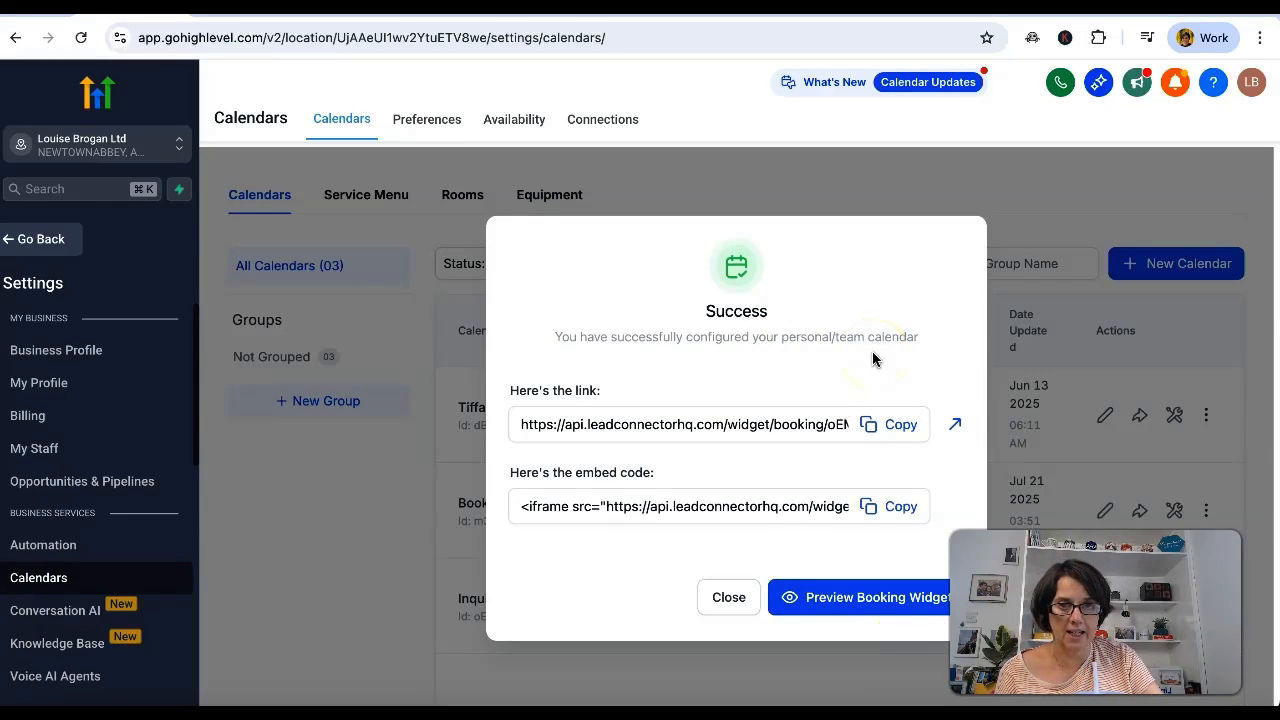
pyautogui.click(750, 602)
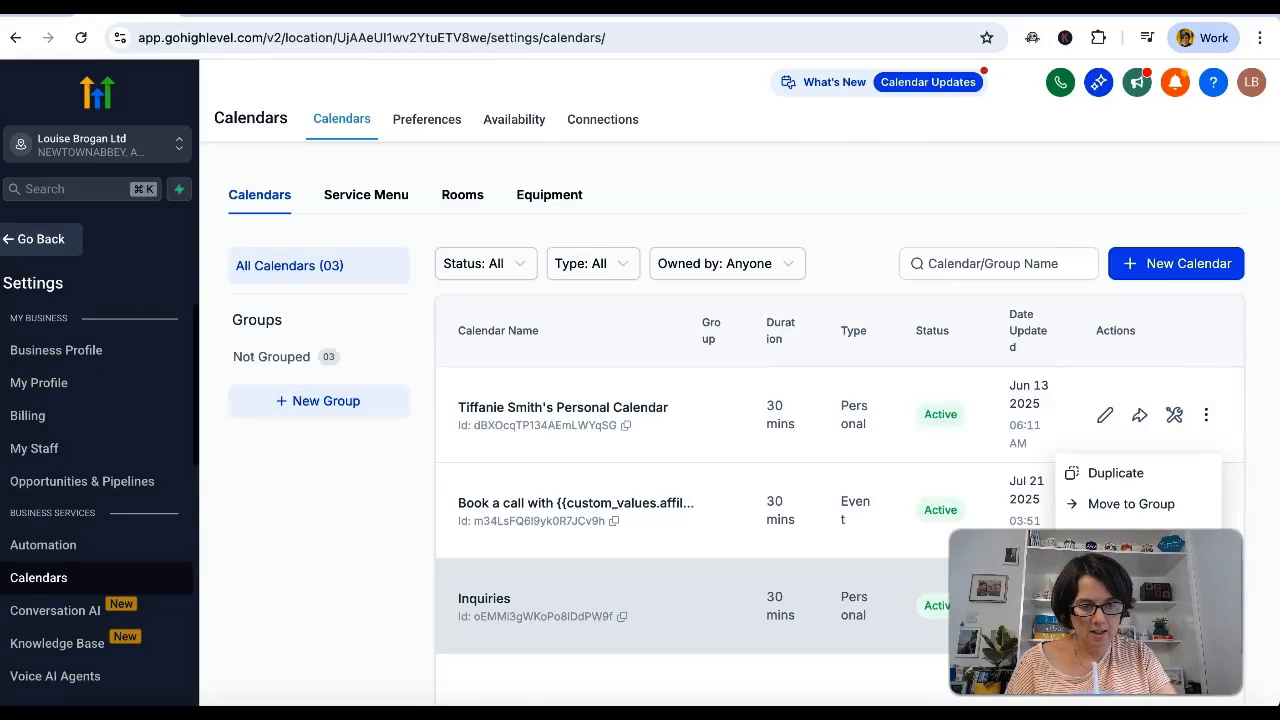
# Open the Inquiries calendar for editing and upload the company logo as its calendar logo.
pyautogui.click(1105, 606)
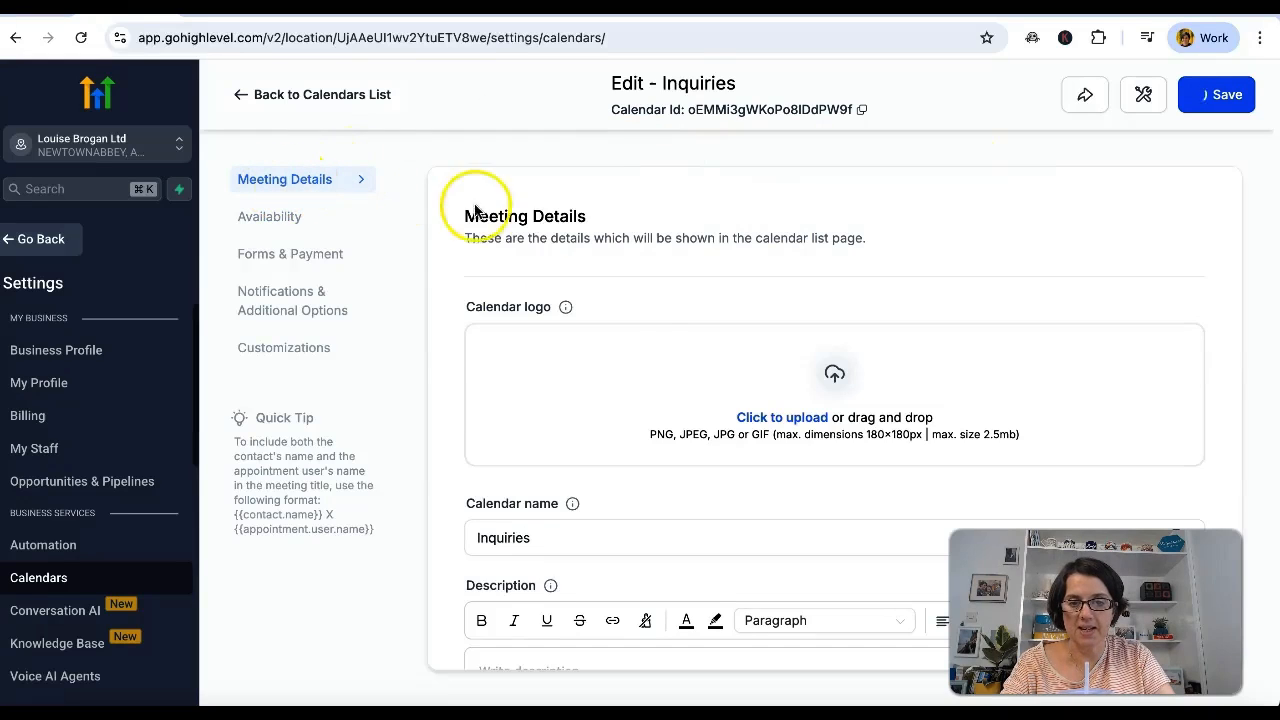
pyautogui.scroll(-1, 656, 296)
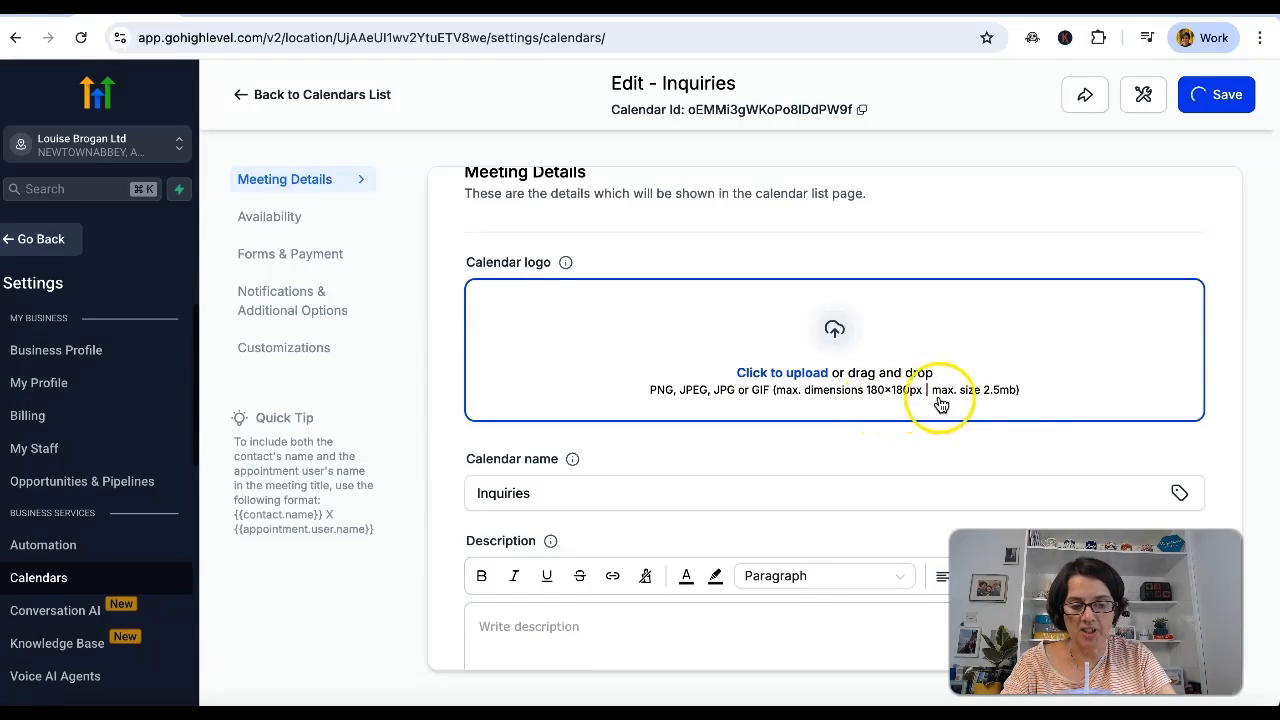
pyautogui.click(797, 368)
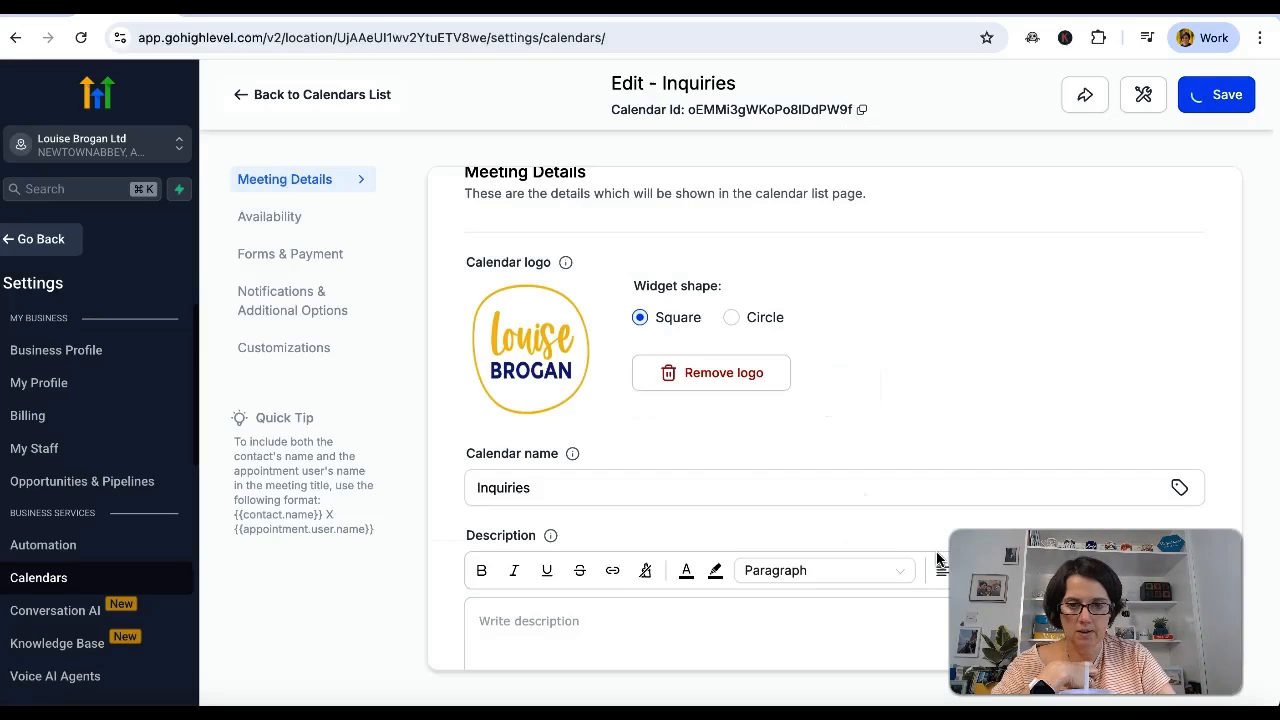
# Set the description to "We offer LinkedIn and YouTube content marketing packages, training and workshops. Please book a call to discuss any of the above.".
pyautogui.scroll(-2, 870, 455)
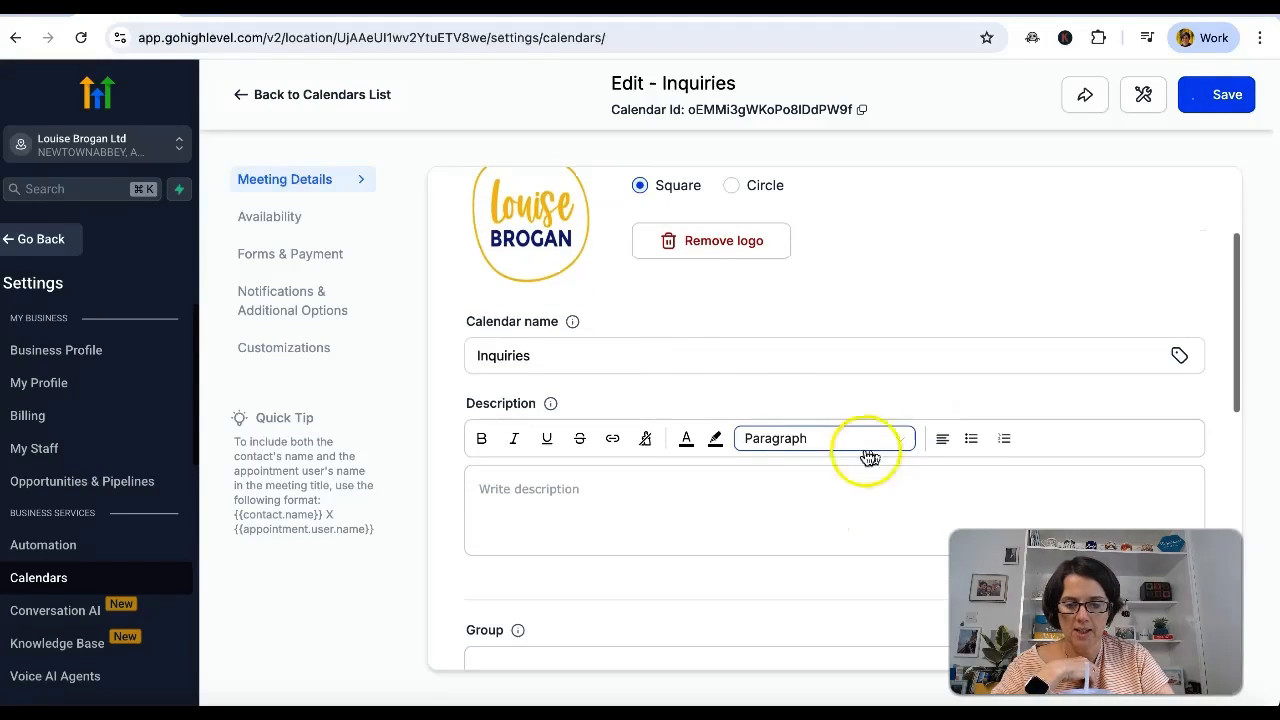
pyautogui.click(613, 487)
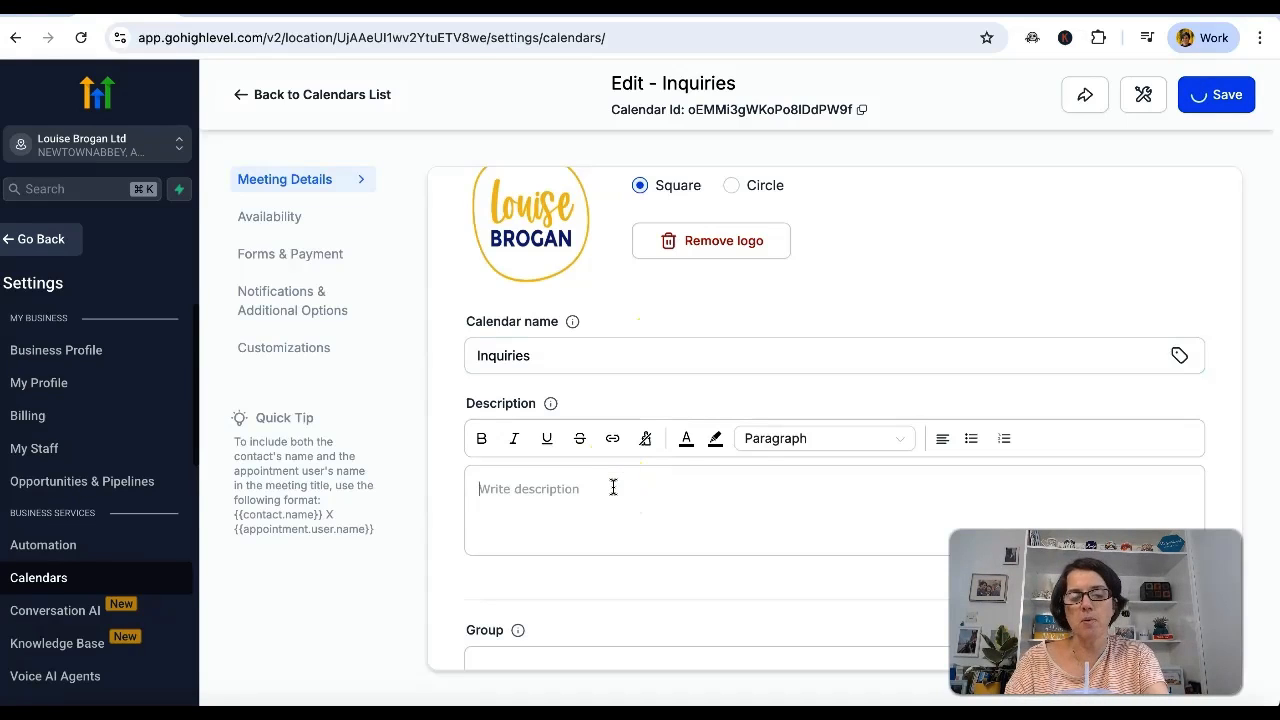
pyautogui.write('We offer LinkedIn and YouTube content marketing packages, training and workshops.  Please book a call to discuss any of the above.')
# Save the Inquiries calendar's meeting details and go to its availability settings.
pyautogui.scroll(-5, 680, 423)
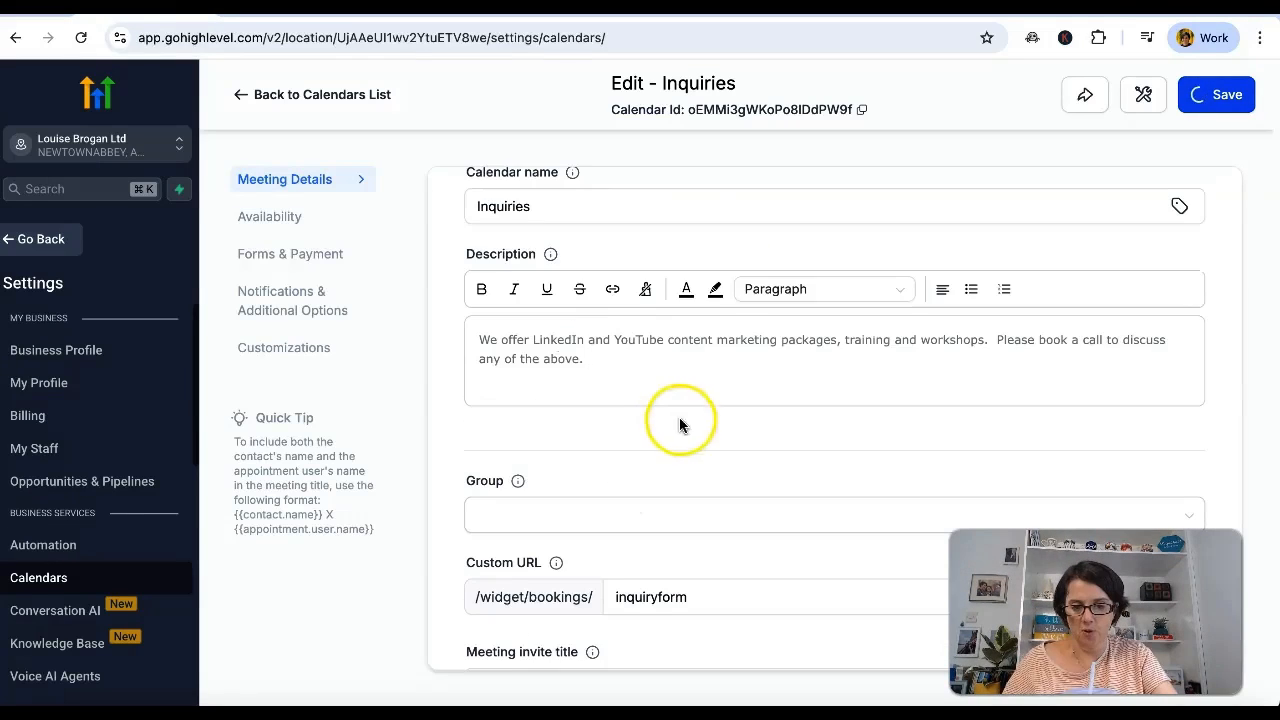
pyautogui.scroll(-5, 674, 540)
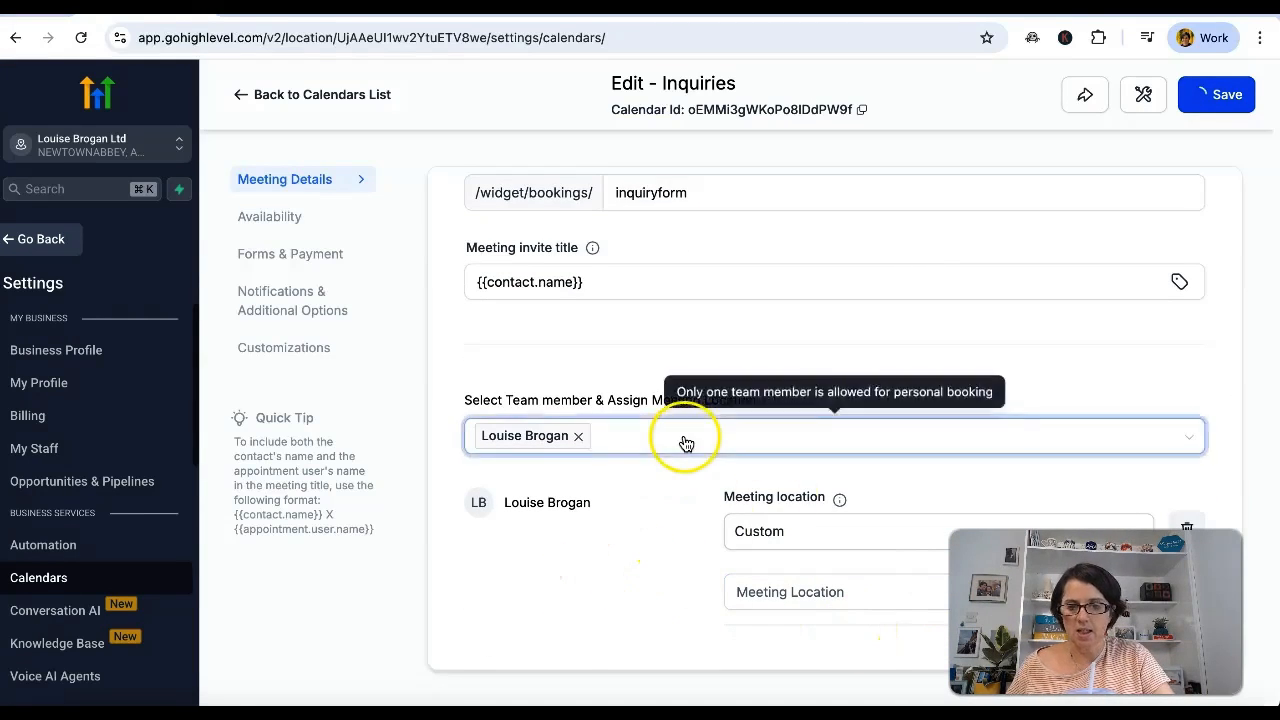
pyautogui.scroll(10, 685, 442)
pyautogui.scroll(-10, 861, 378)
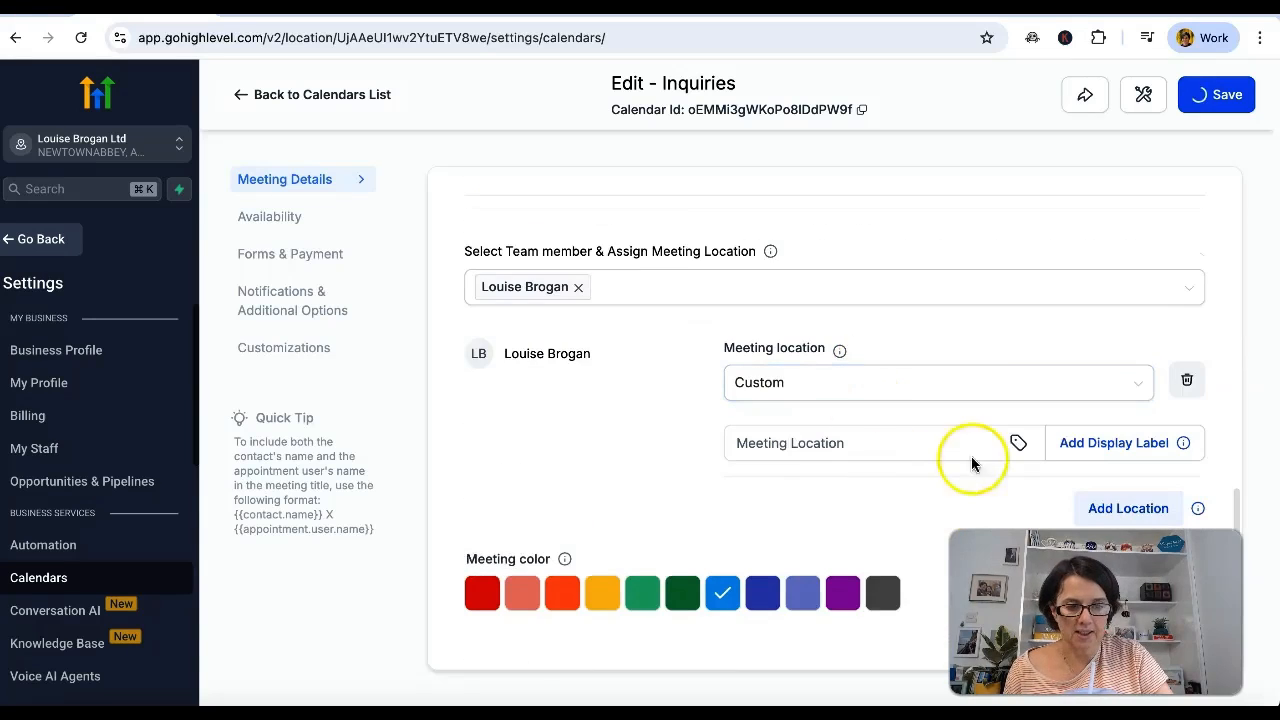
pyautogui.click(1225, 92)
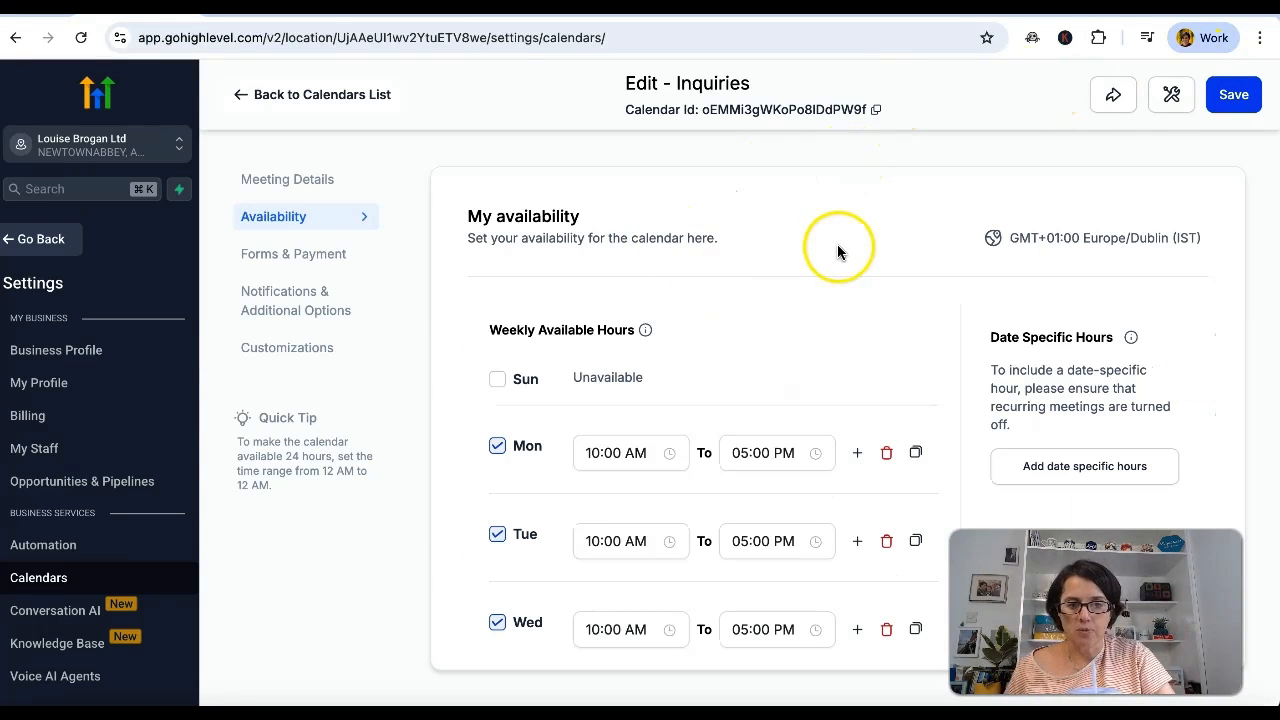
# Set the Inquiries calendar's maximum bookings per day to 3 in the availability settings.
pyautogui.scroll(-2, 837, 244)
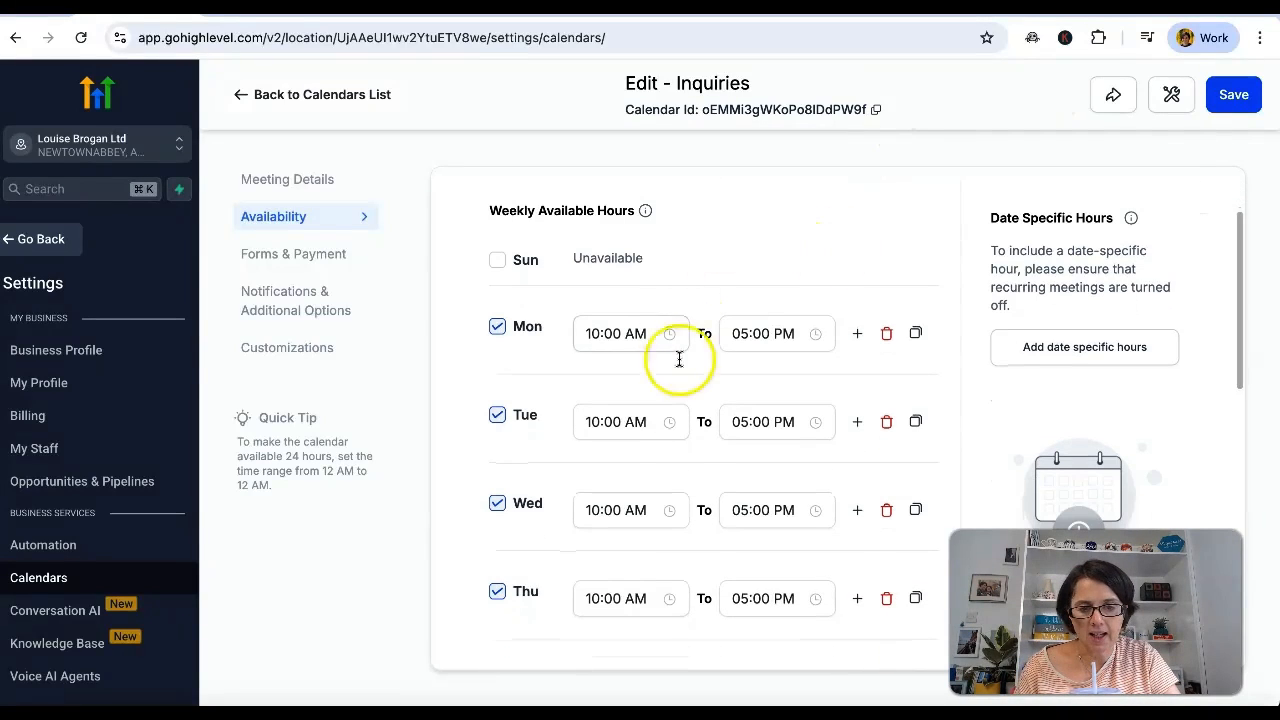
pyautogui.scroll(-3, 669, 440)
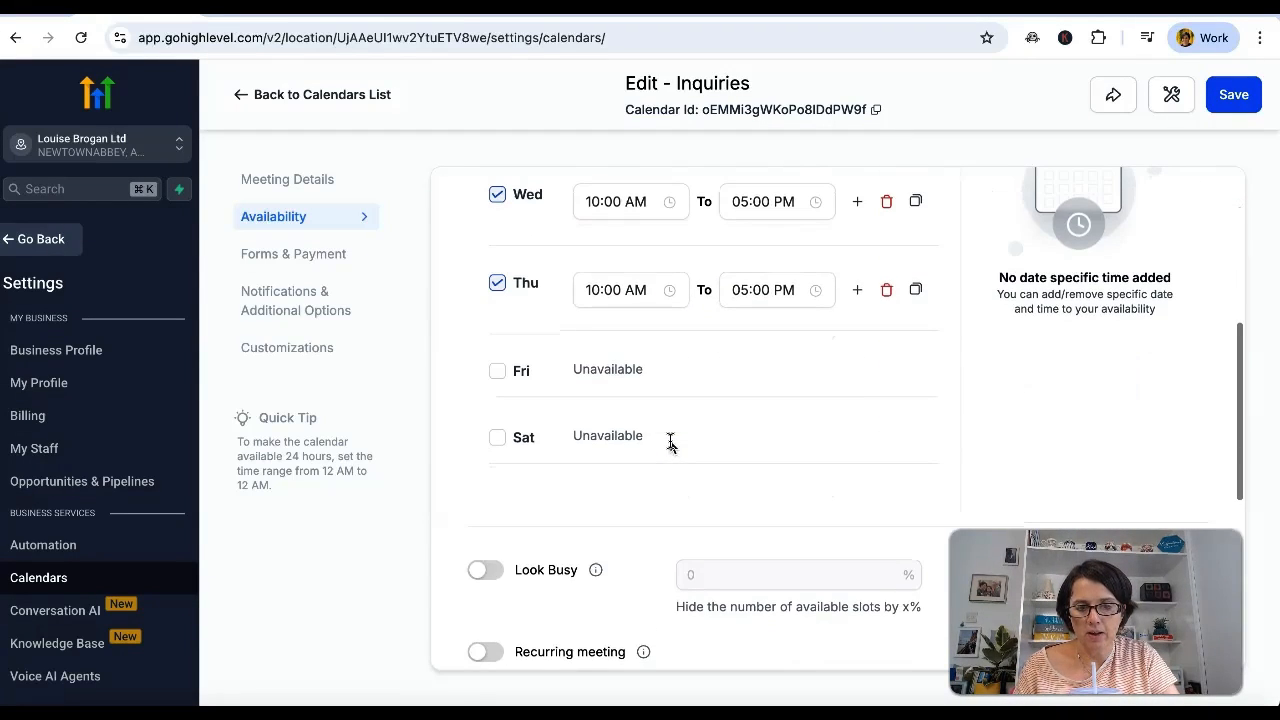
pyautogui.scroll(-2, 672, 442)
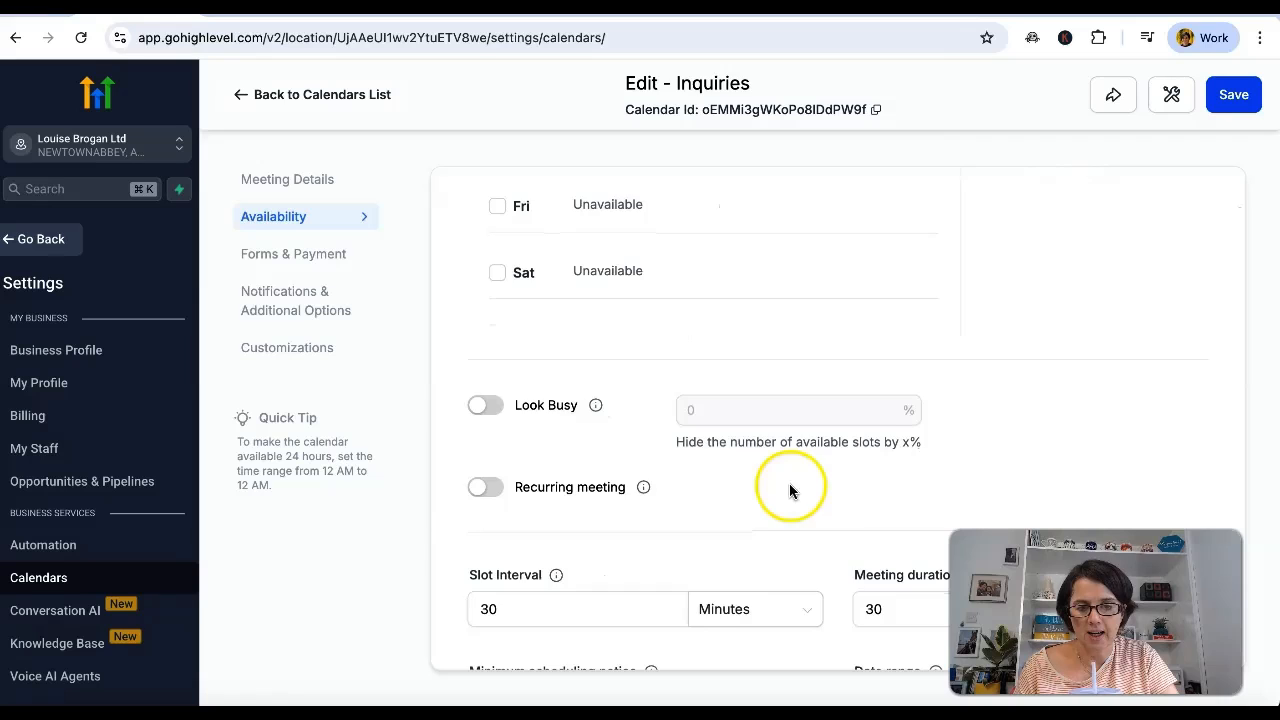
pyautogui.scroll(-1, 750, 488)
pyautogui.scroll(-2, 520, 570)
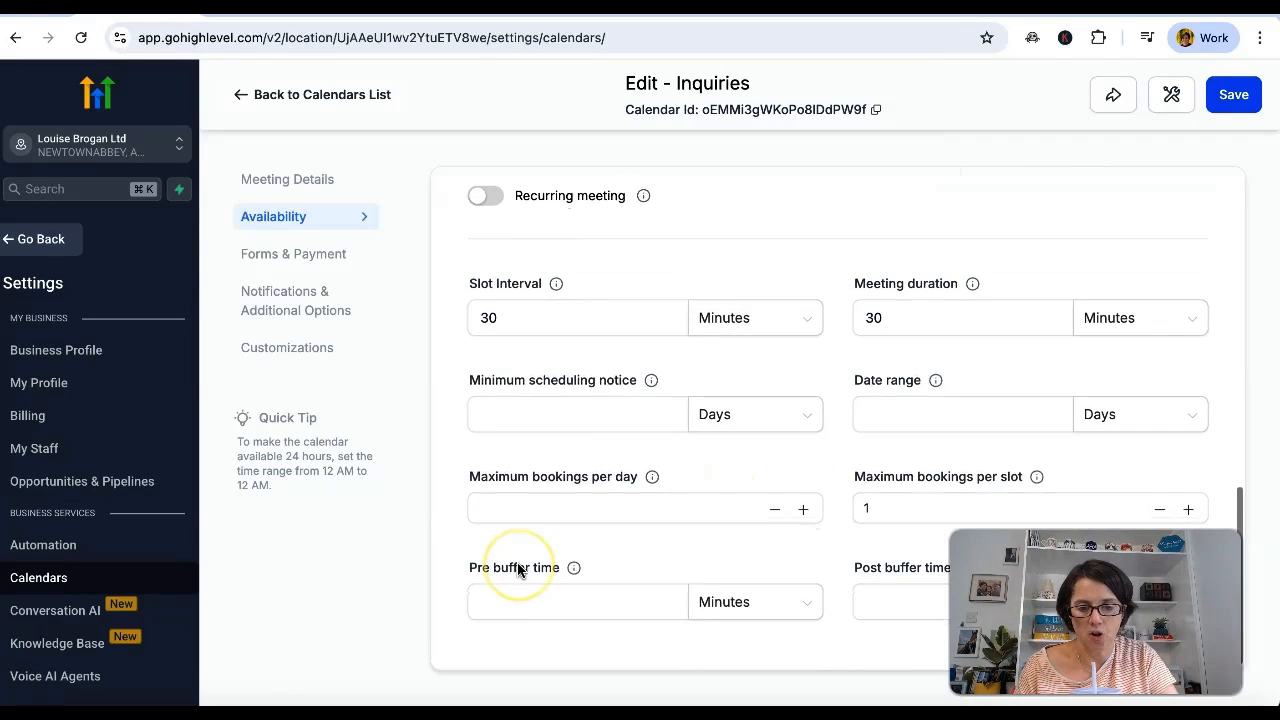
pyautogui.click(609, 500)
pyautogui.click(803, 502)
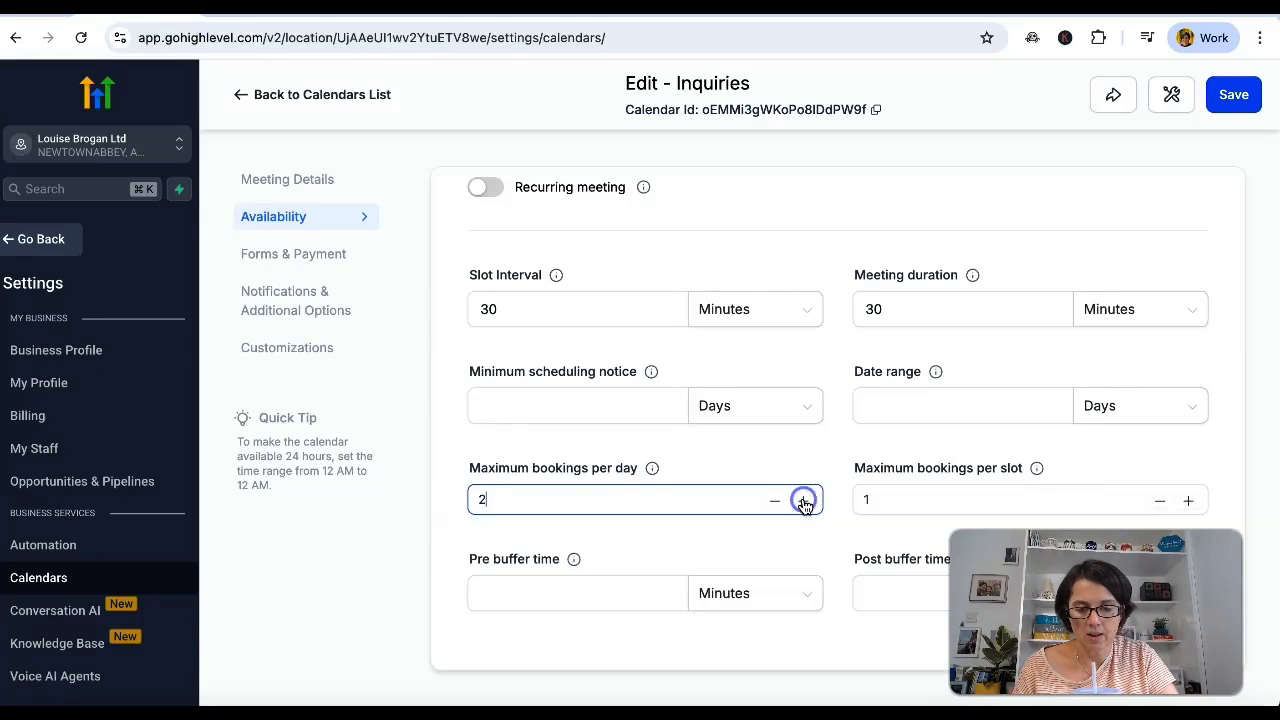
# Set the pre buffer time to 20 minutes and the post buffer time to 20, and save the availability settings.
pyautogui.click(601, 595)
pyautogui.write('20')
pyautogui.click(930, 600)
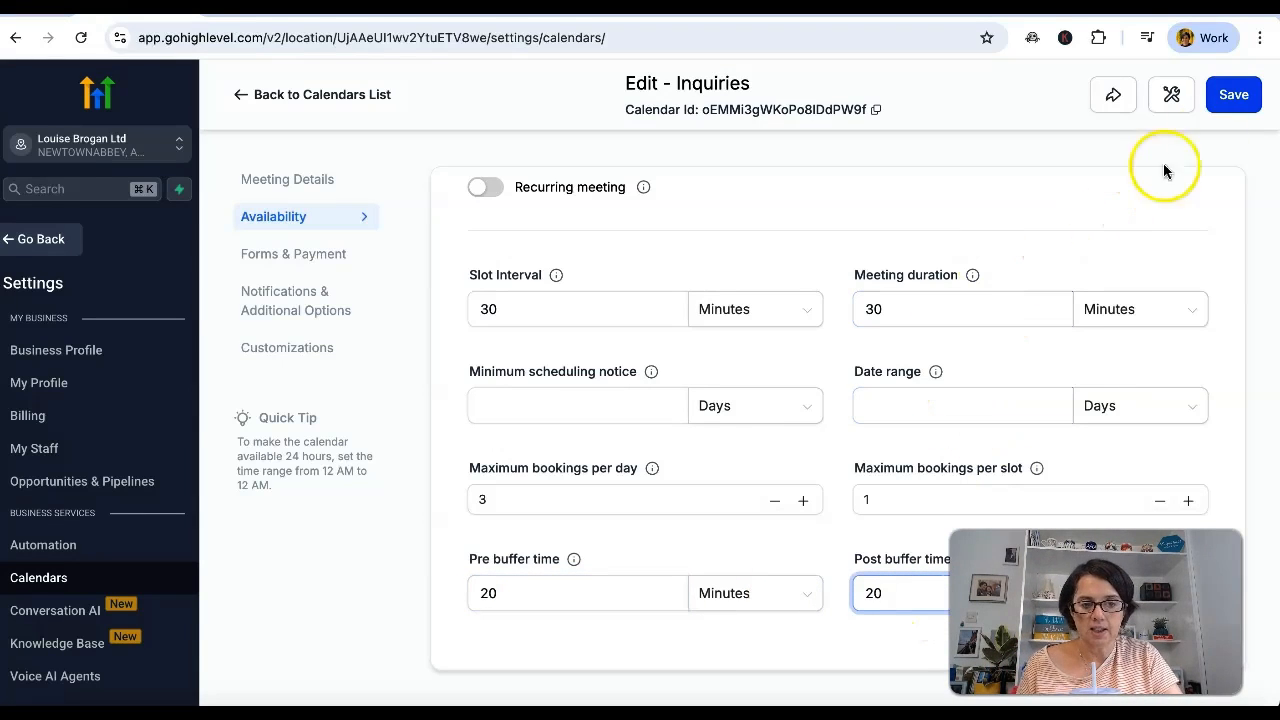
pyautogui.click(1236, 100)
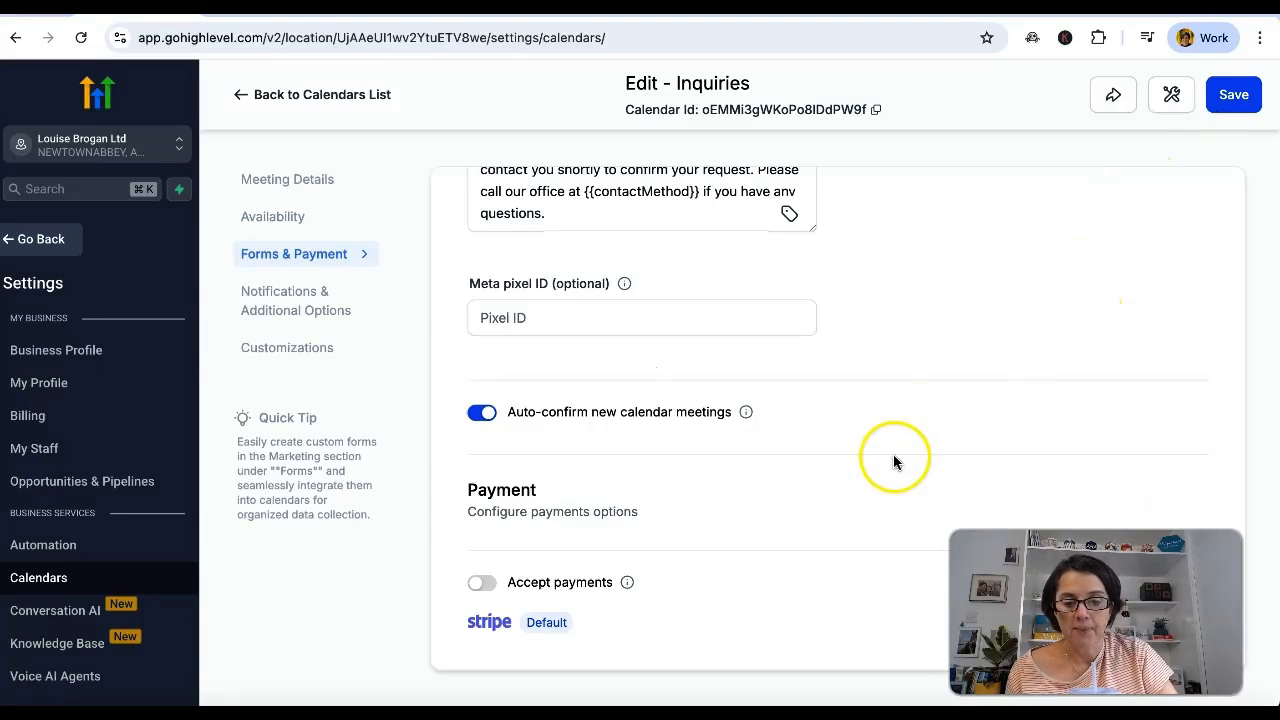
# Go to the notification settings and open the assigned user's email in the Appointment Booked (Status: Confirmed) notification.
pyautogui.scroll(1, 893, 461)
pyautogui.scroll(-1, 893, 461)
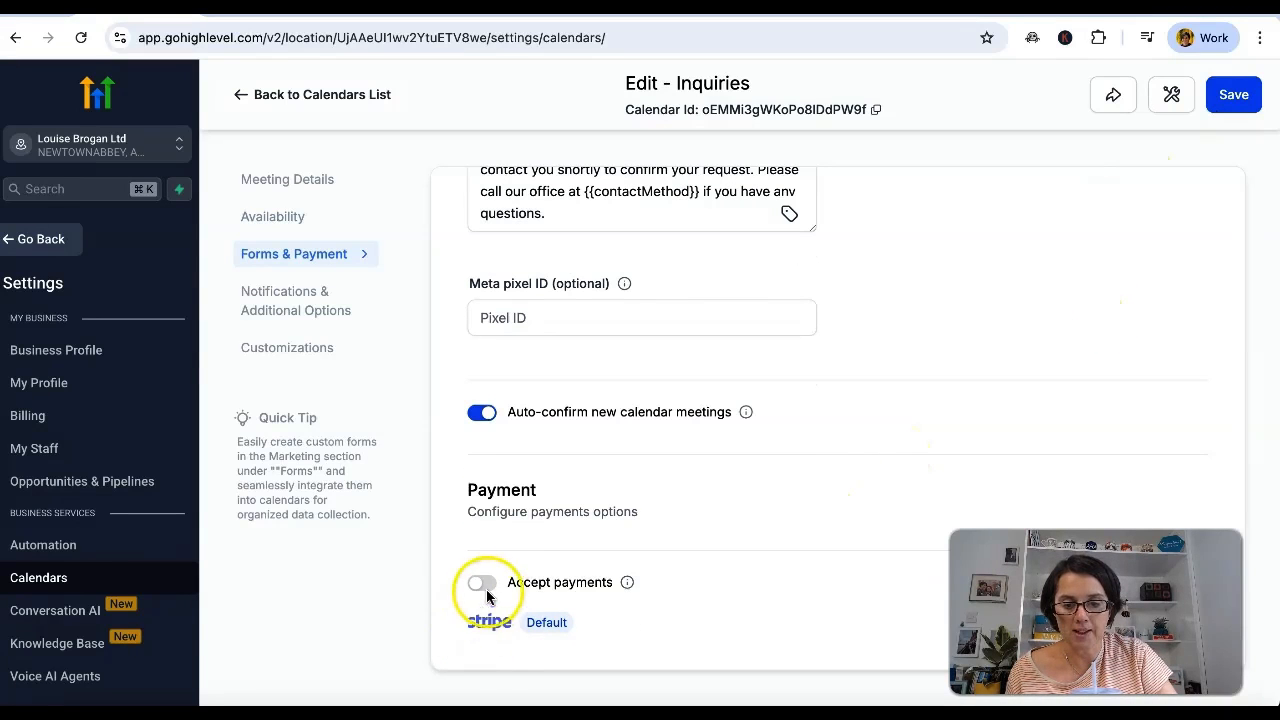
pyautogui.scroll(3, 836, 478)
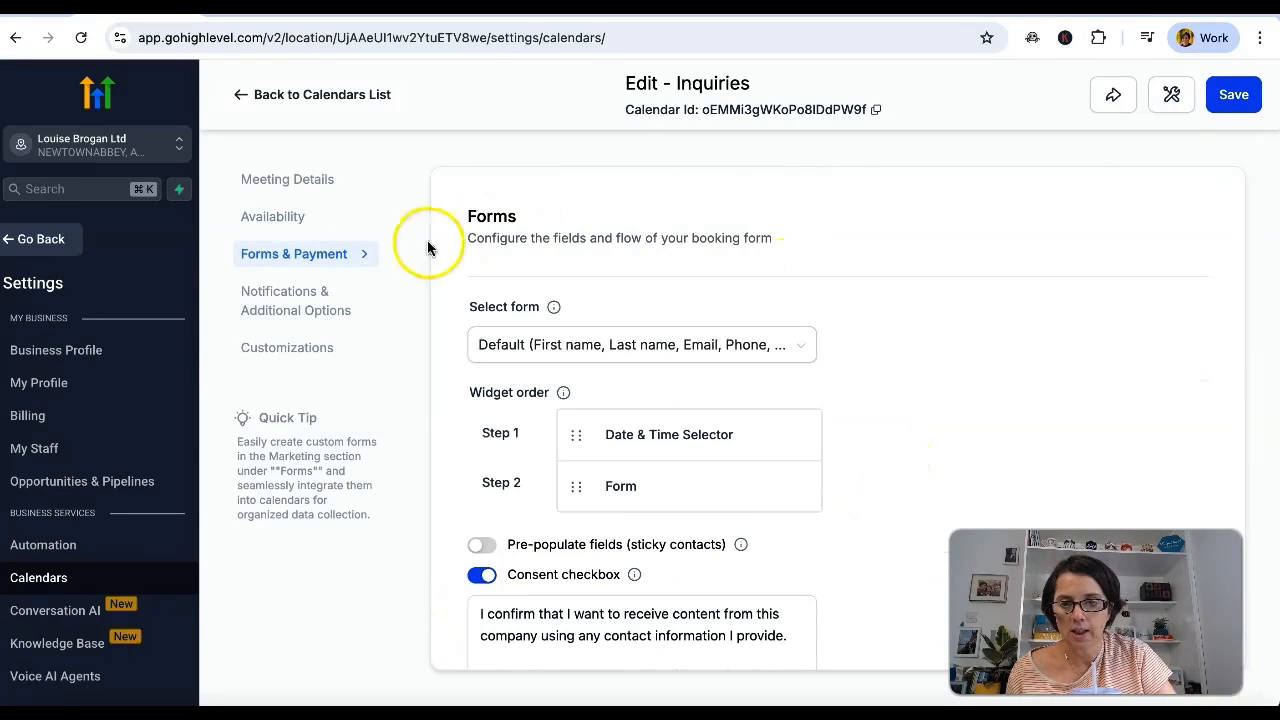
pyautogui.click(267, 302)
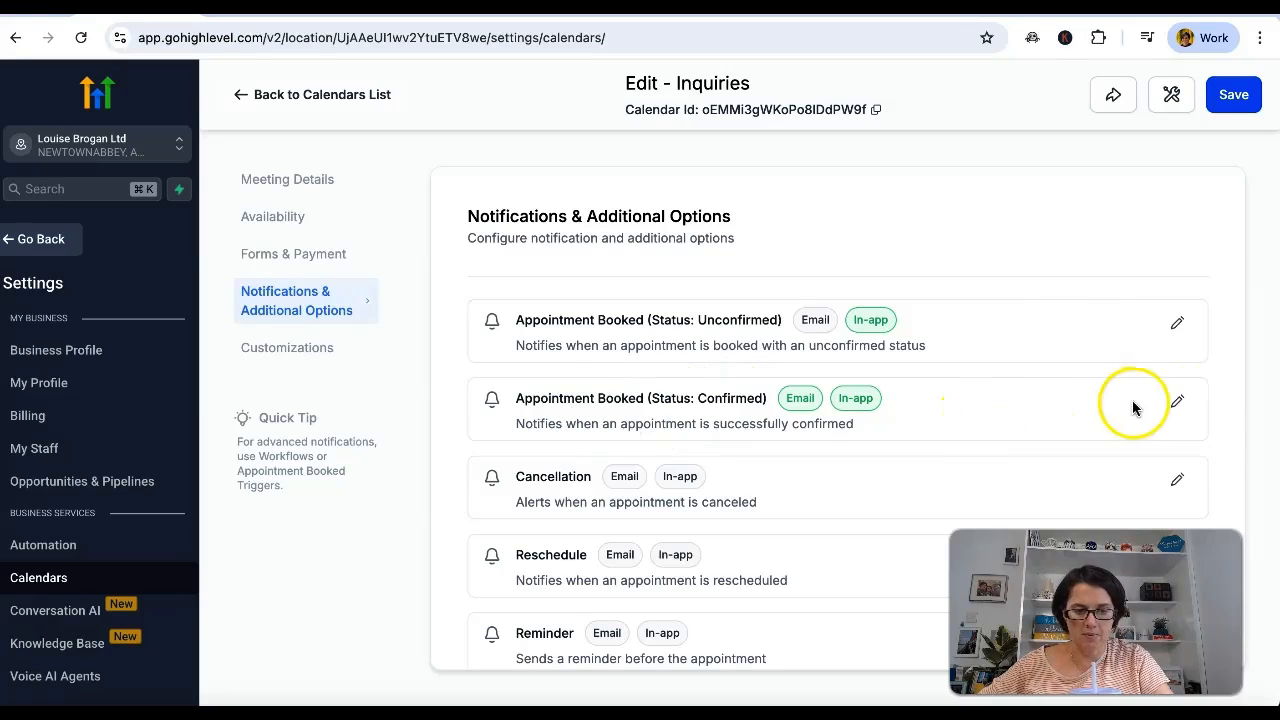
pyautogui.click(1178, 404)
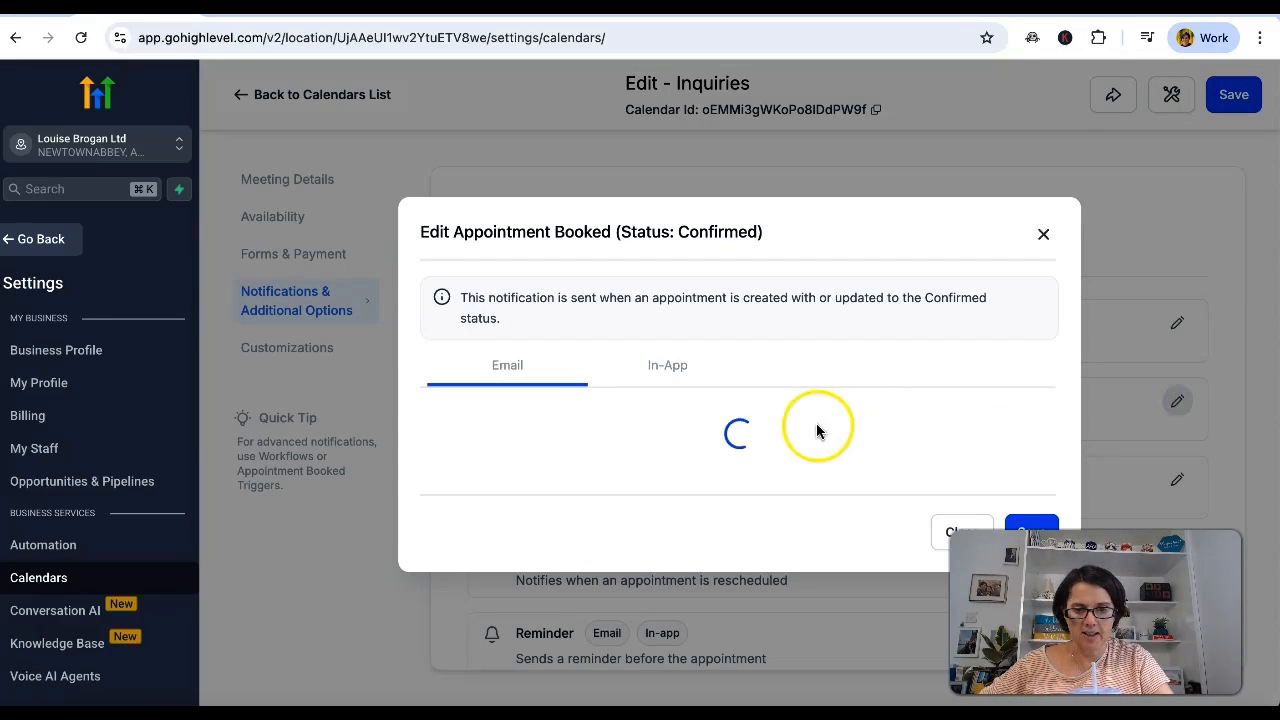
pyautogui.click(617, 481)
pyautogui.click(1030, 476)
pyautogui.scroll(-1, 794, 463)
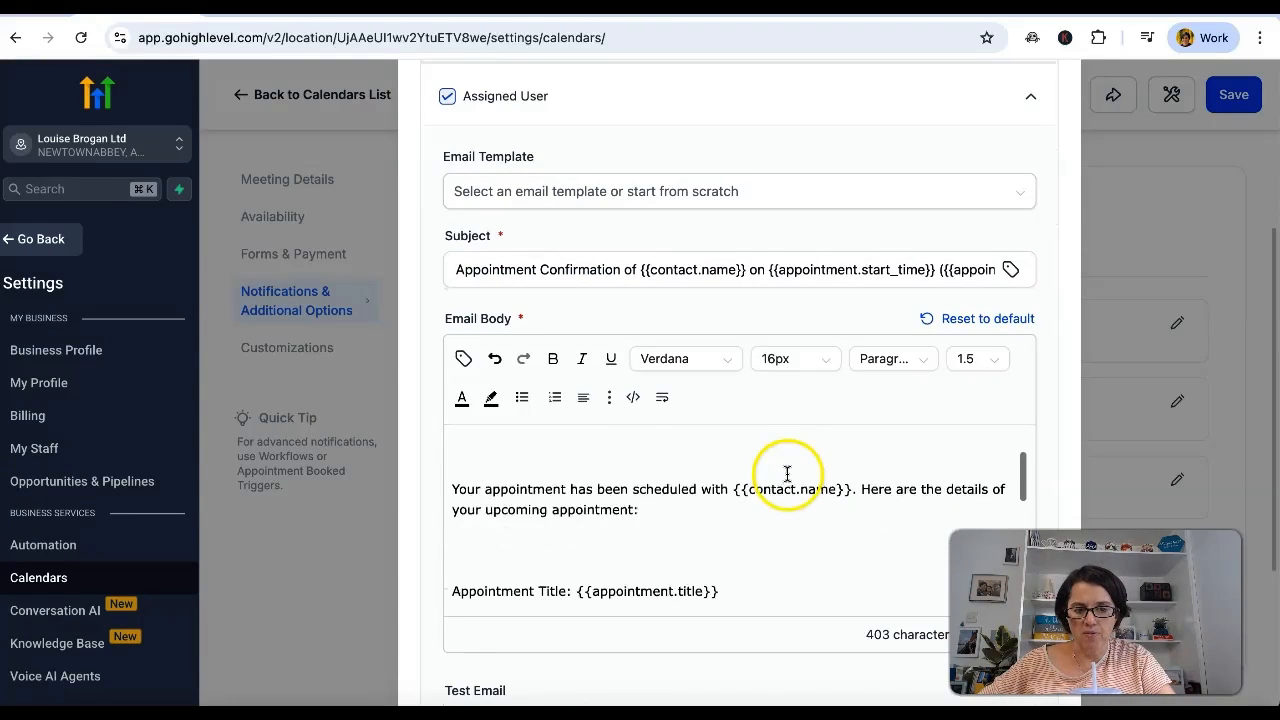
# Change the greeting of the assigned user's confirmation email to "Hi {{user.first_name}}".
pyautogui.scroll(1, 608, 494)
pyautogui.click(524, 465)
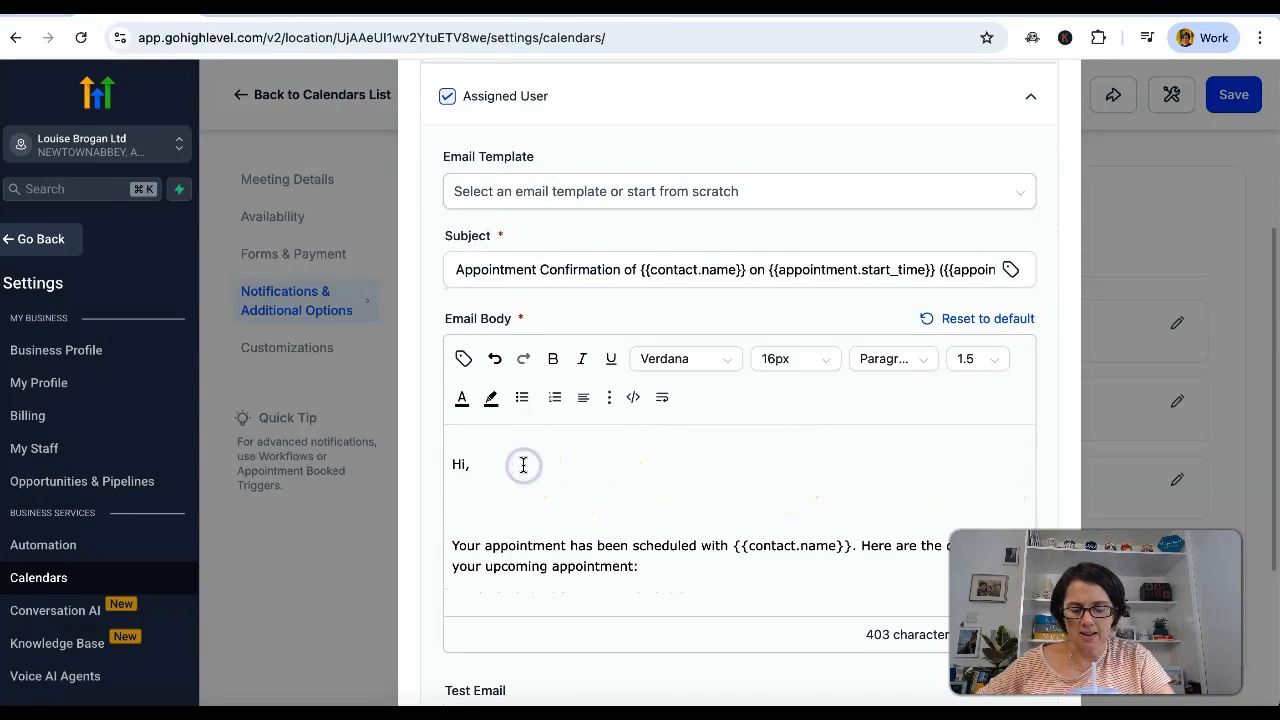
pyautogui.press('BackSpace')
pyautogui.click(463, 359)
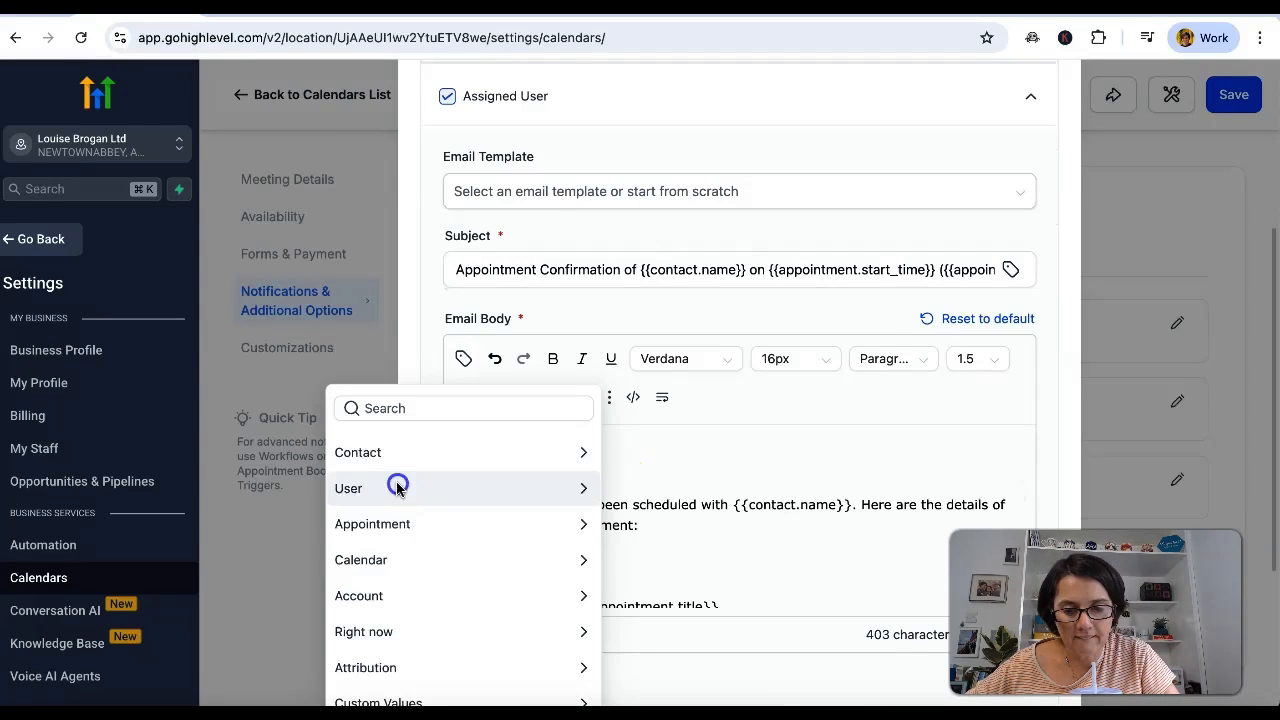
pyautogui.click(397, 487)
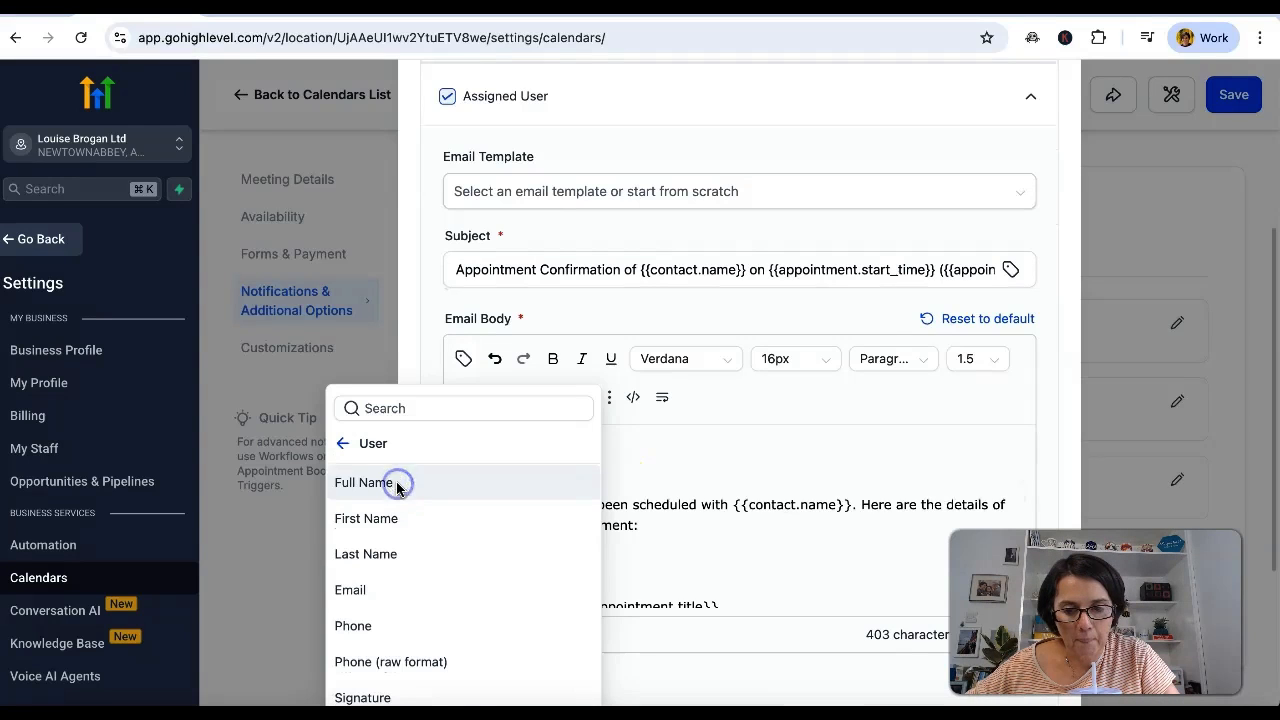
pyautogui.click(391, 518)
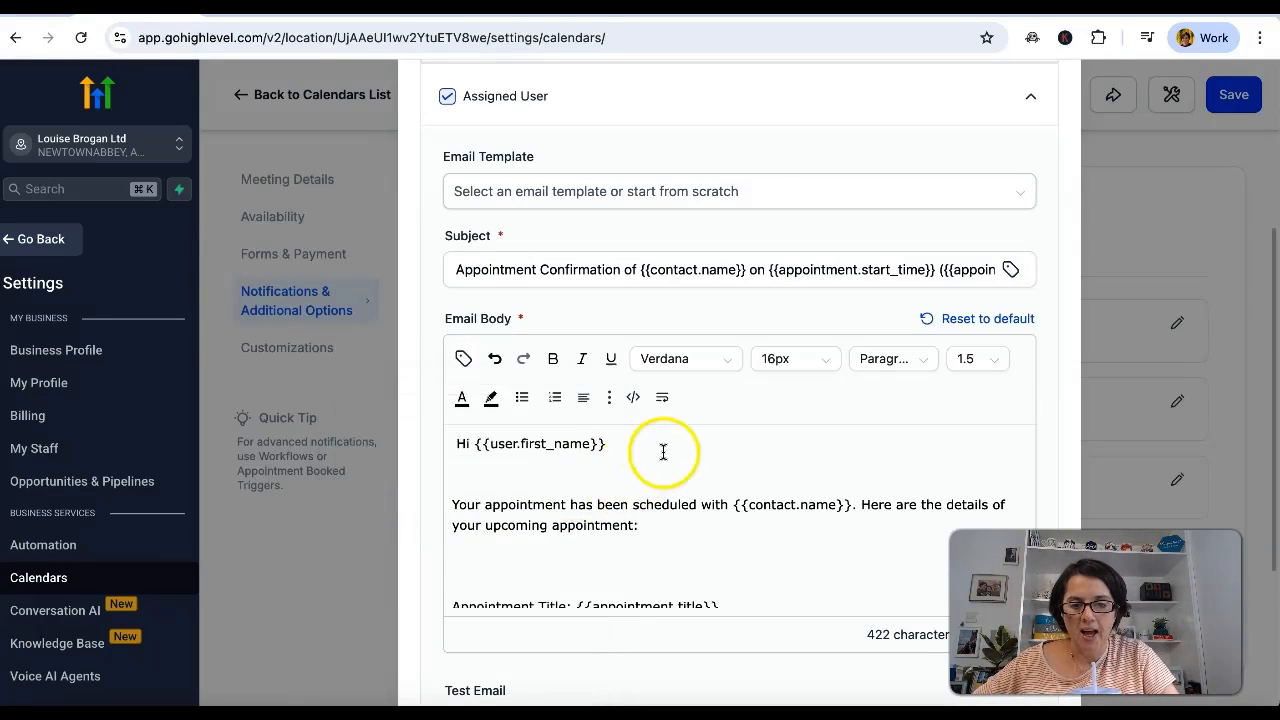
# Check the rest of the confirmation email body, save the notification and close it.
pyautogui.scroll(-2, 745, 530)
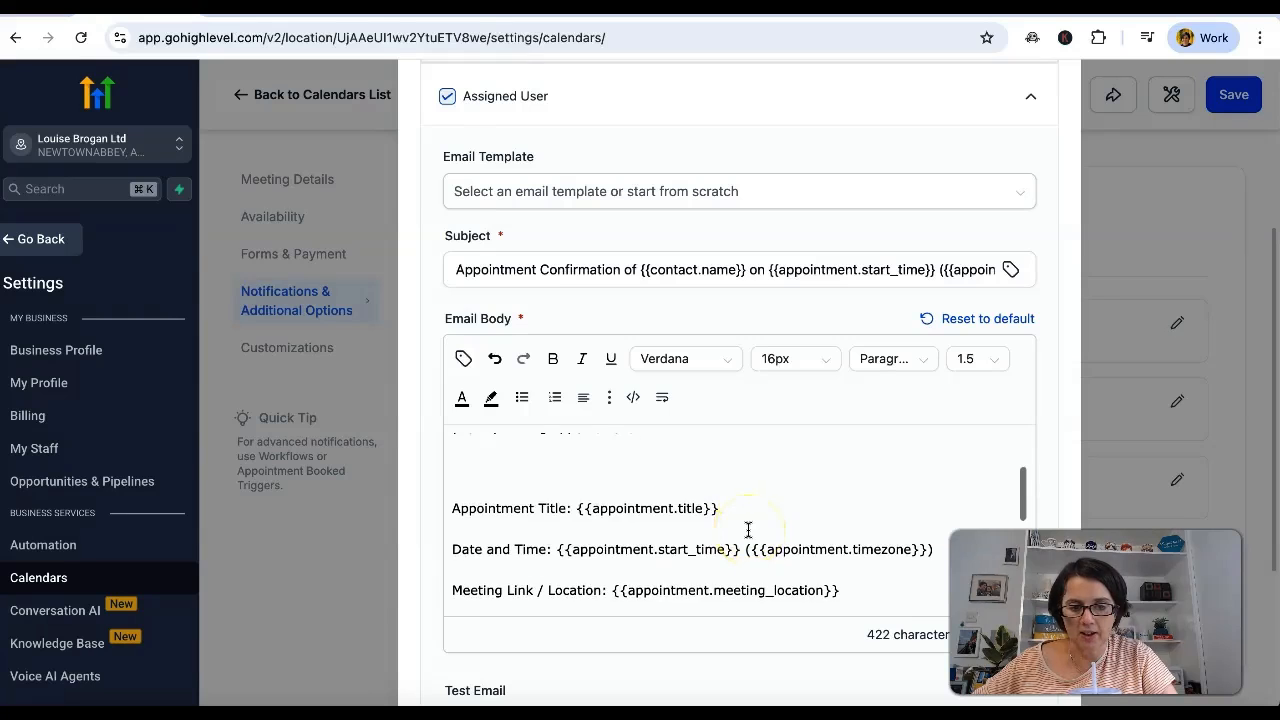
pyautogui.scroll(2, 748, 531)
pyautogui.scroll(-5, 783, 513)
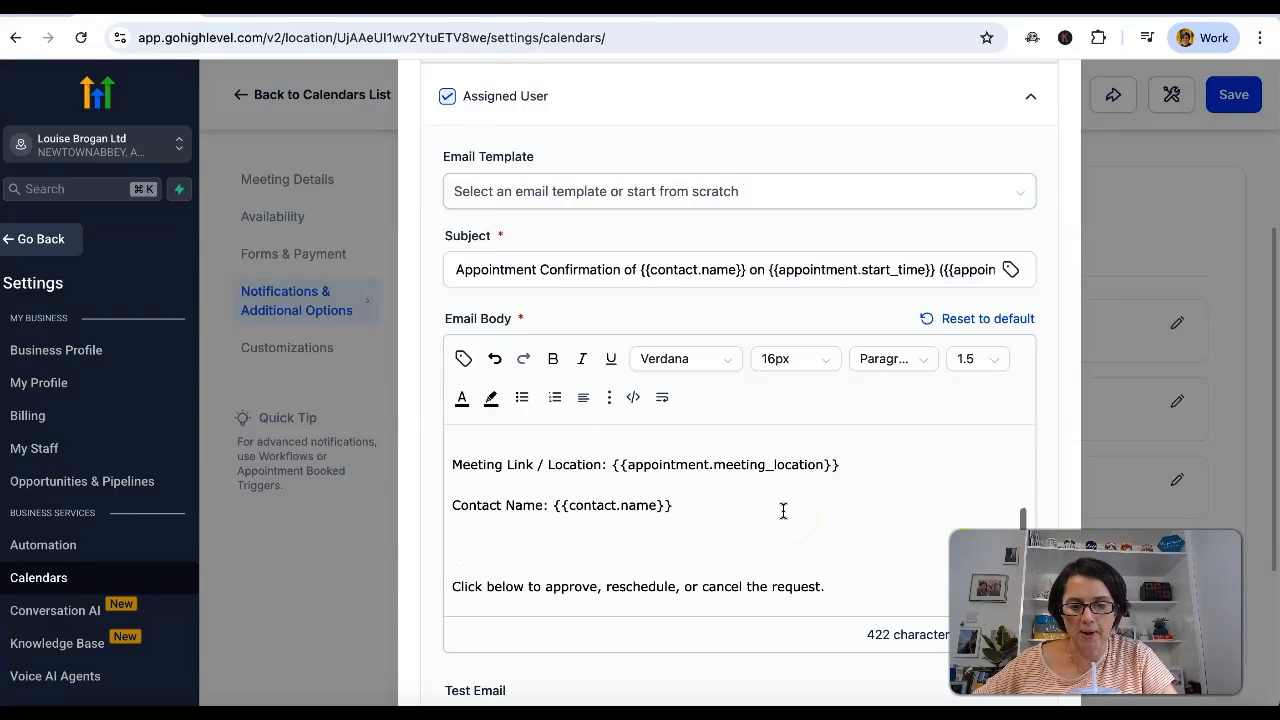
pyautogui.scroll(-5, 783, 512)
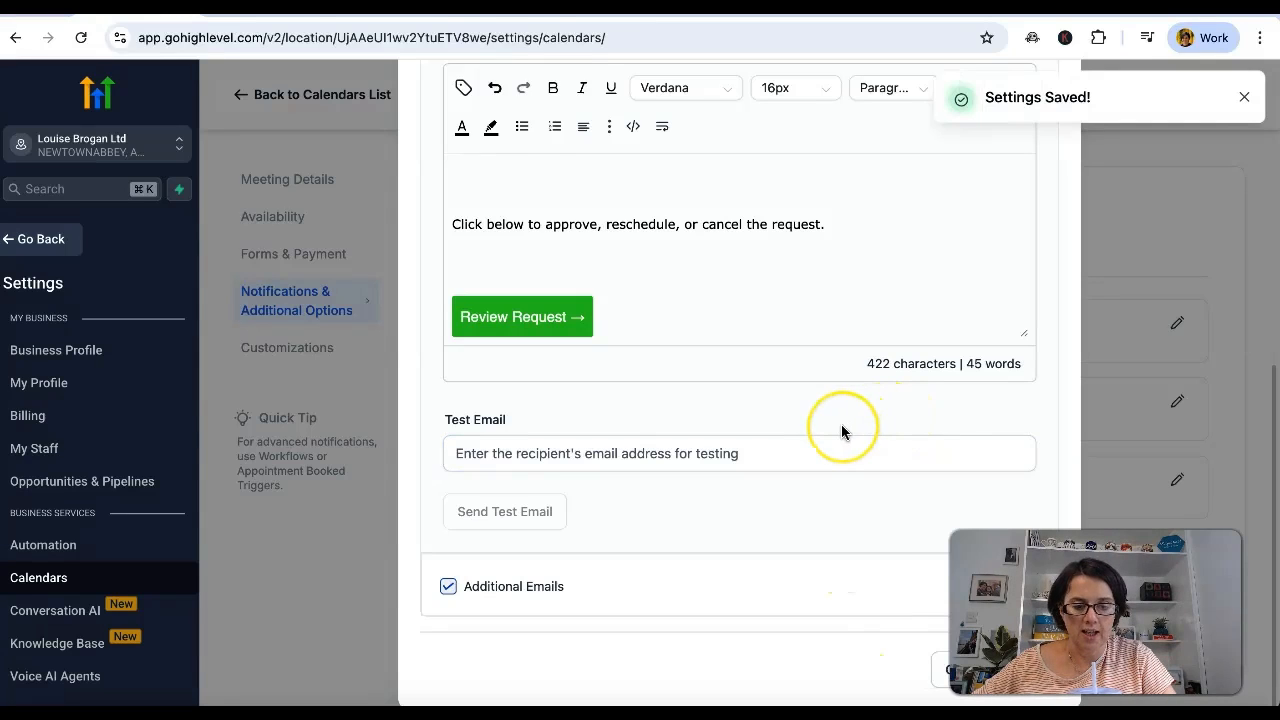
pyautogui.scroll(6, 841, 424)
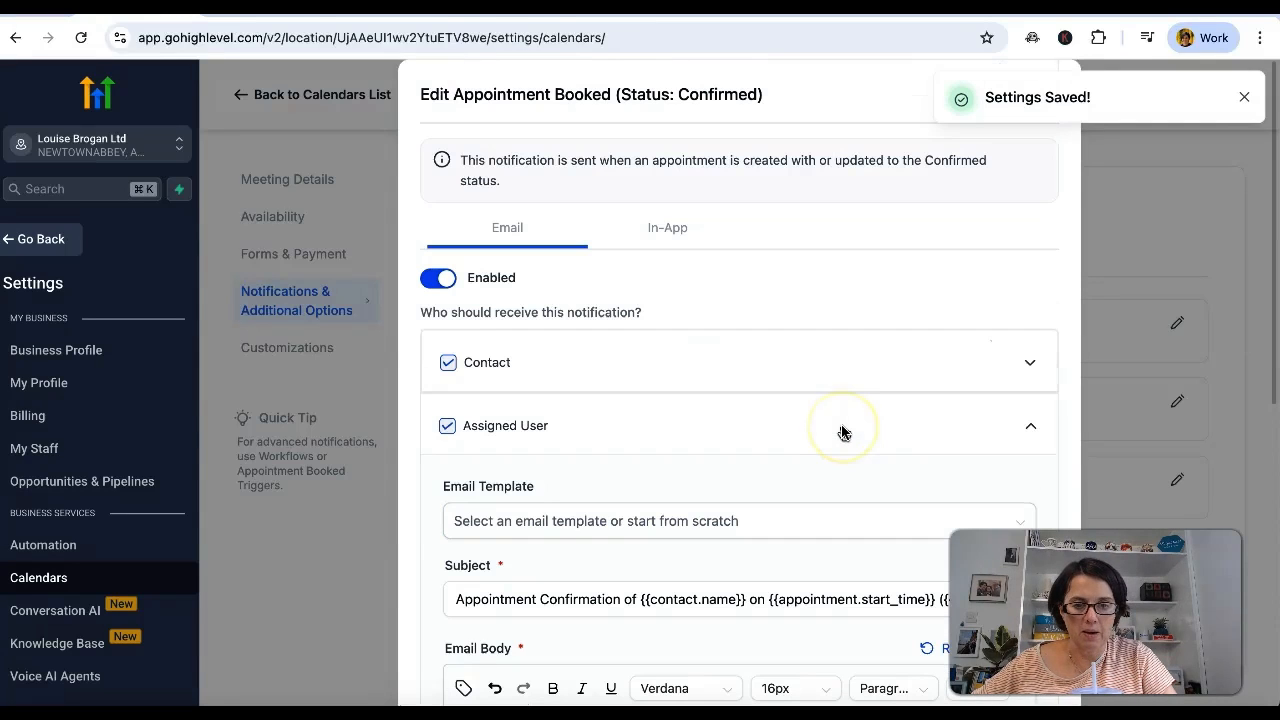
pyautogui.click(1244, 97)
pyautogui.click(1043, 98)
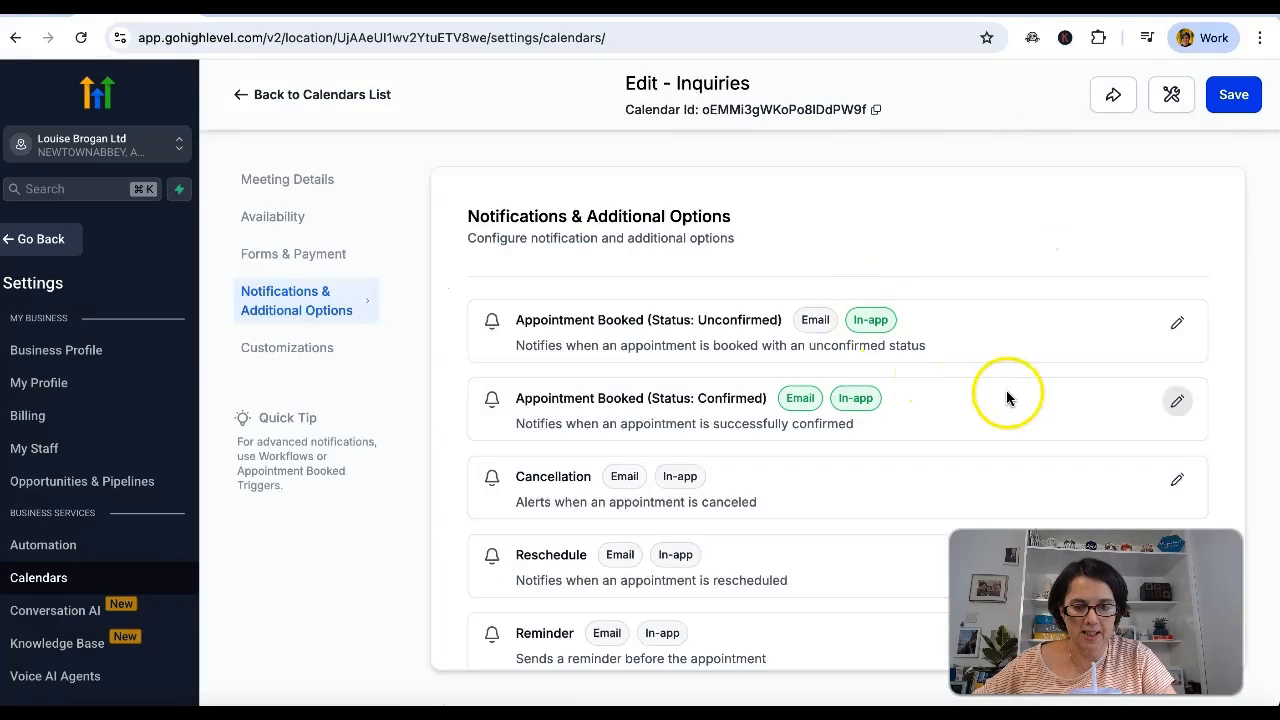
# Enable the Reminder email notification and set the contact's reminder to 30 minutes before the appointment starts.
pyautogui.scroll(-2, 960, 515)
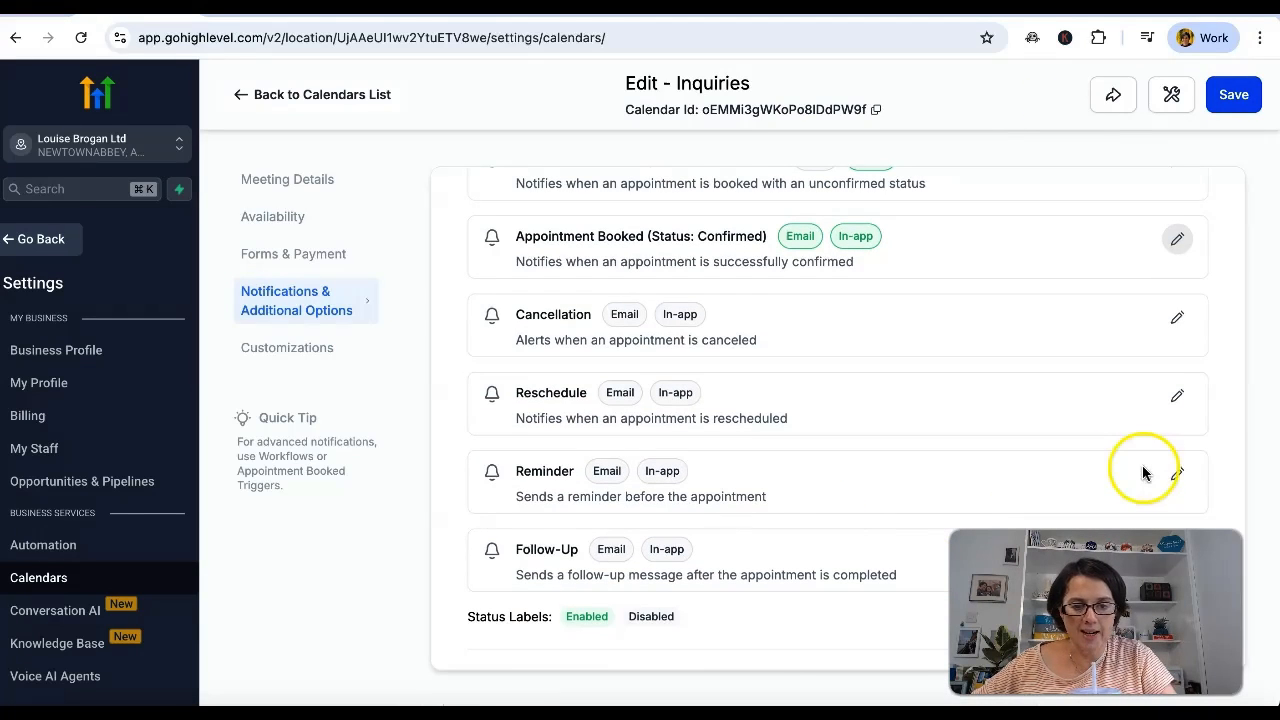
pyautogui.click(1177, 476)
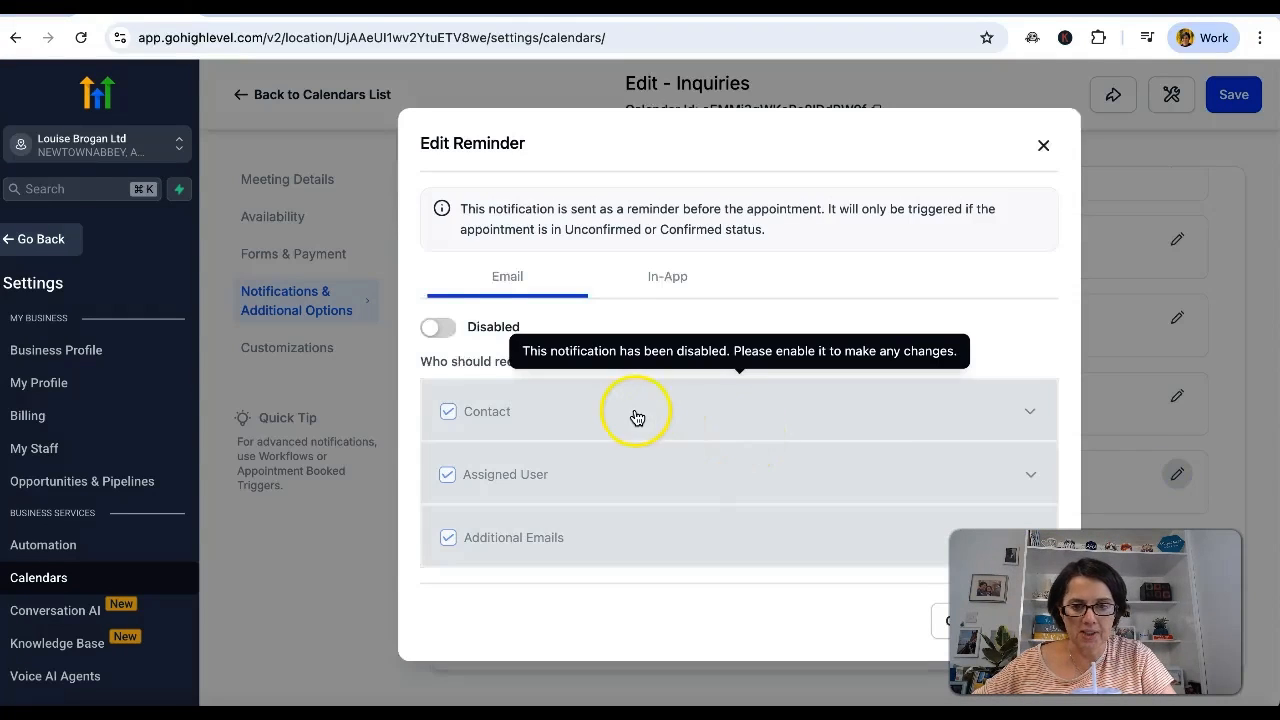
pyautogui.click(440, 328)
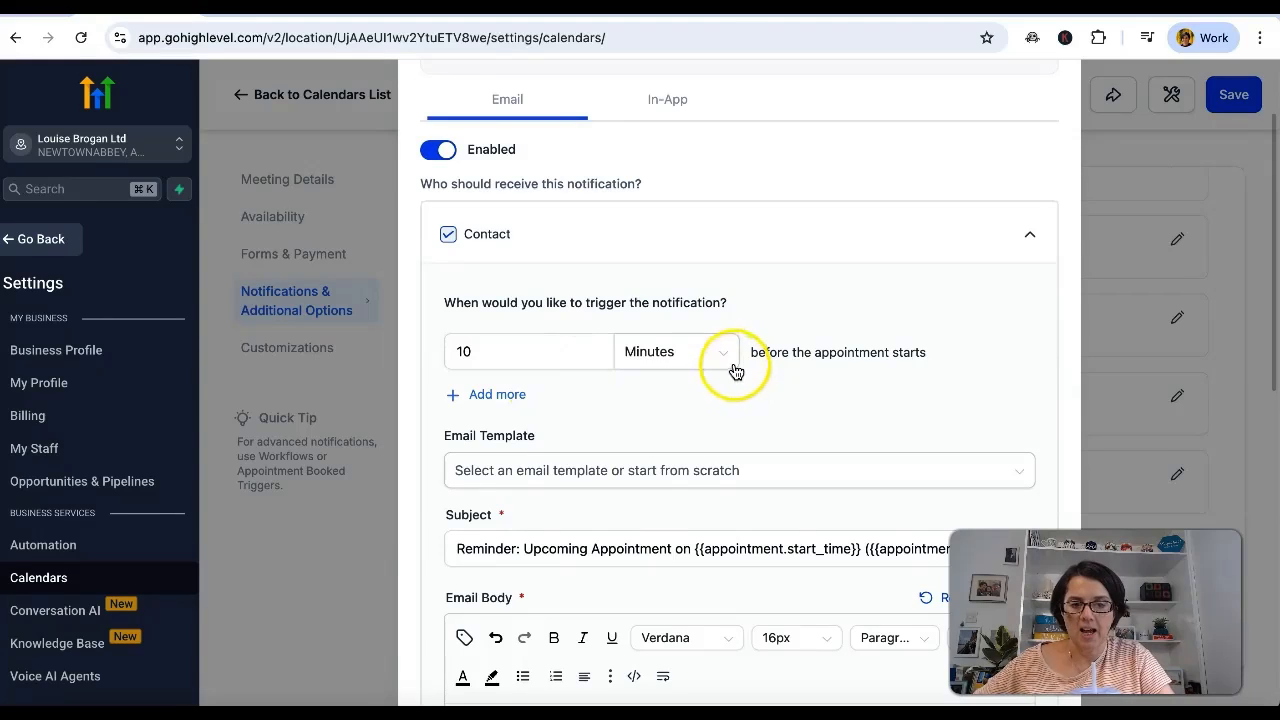
pyautogui.click(555, 358)
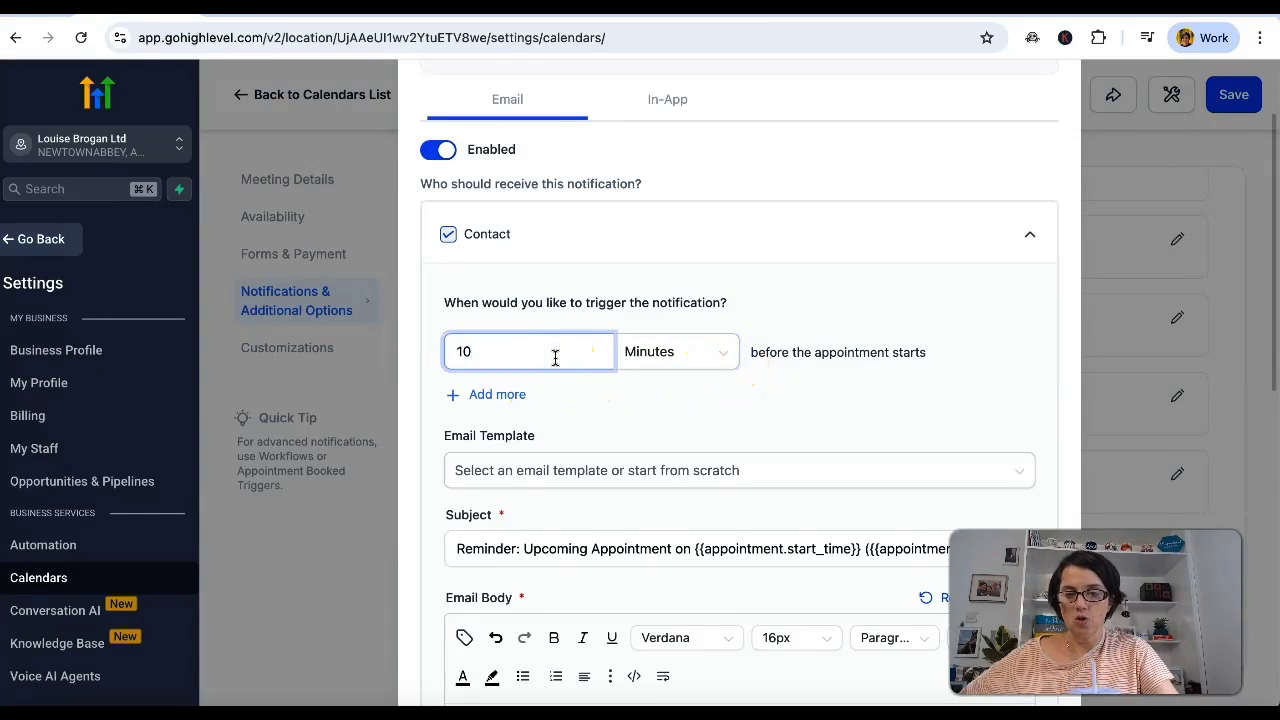
pyautogui.write('30')
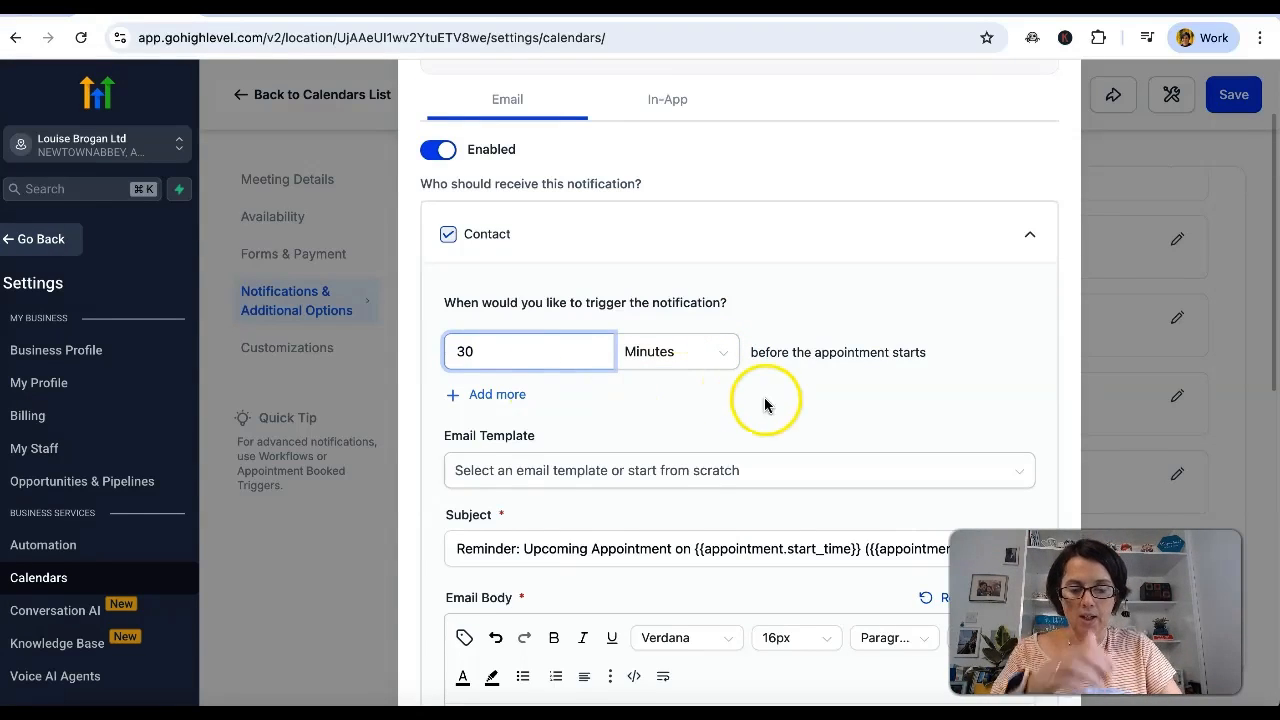
pyautogui.click(811, 406)
# Examine the contact reminder email's template options, subject, body and sender fields.
pyautogui.scroll(-1, 798, 421)
pyautogui.scroll(-2, 798, 429)
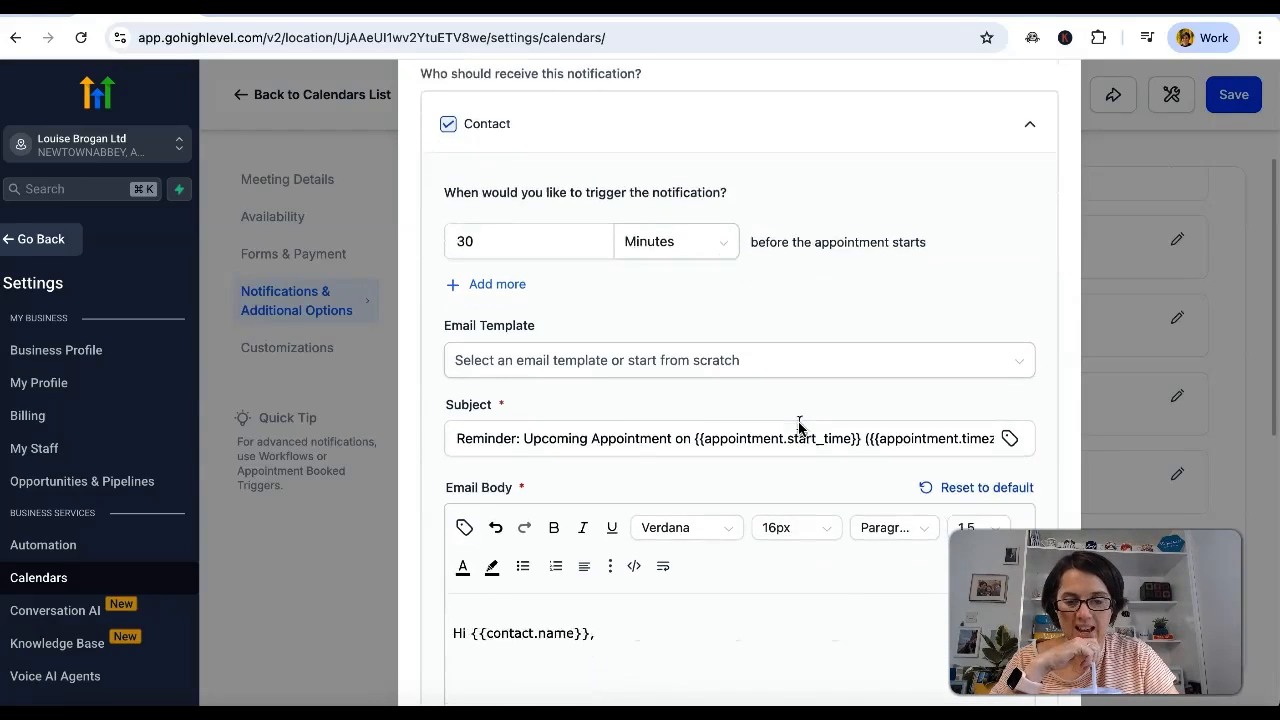
pyautogui.click(780, 307)
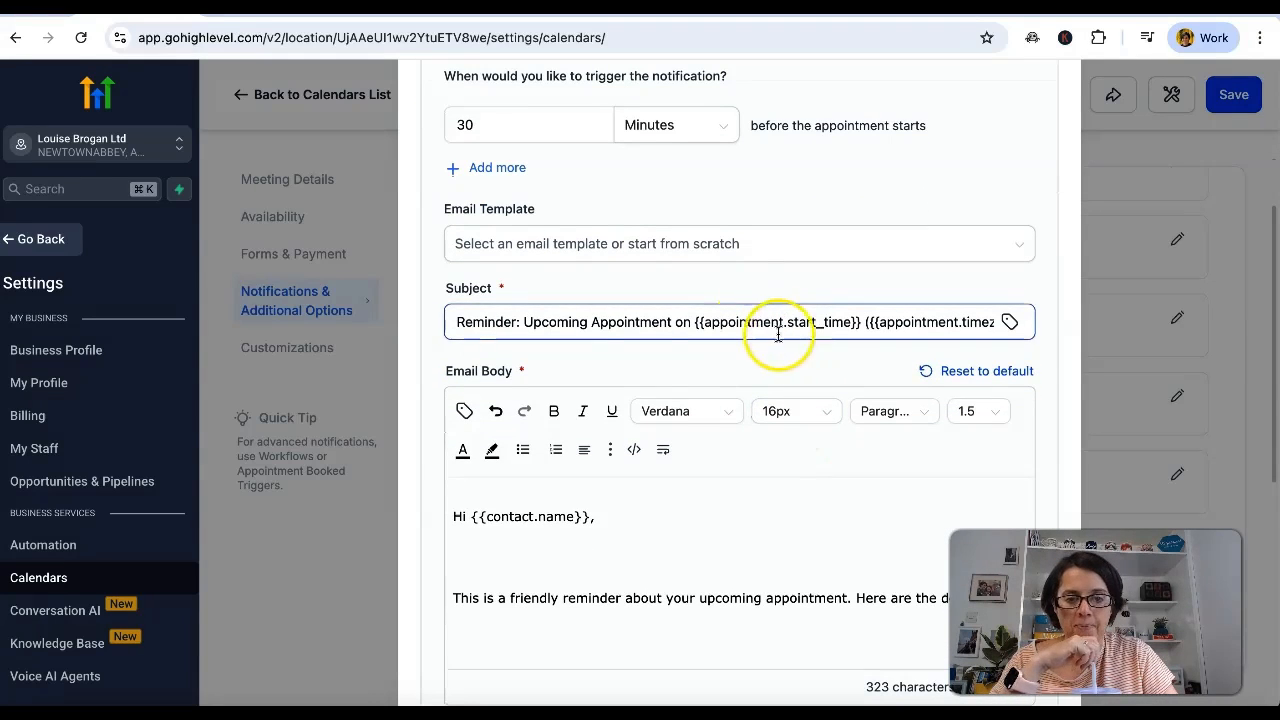
pyautogui.click(832, 244)
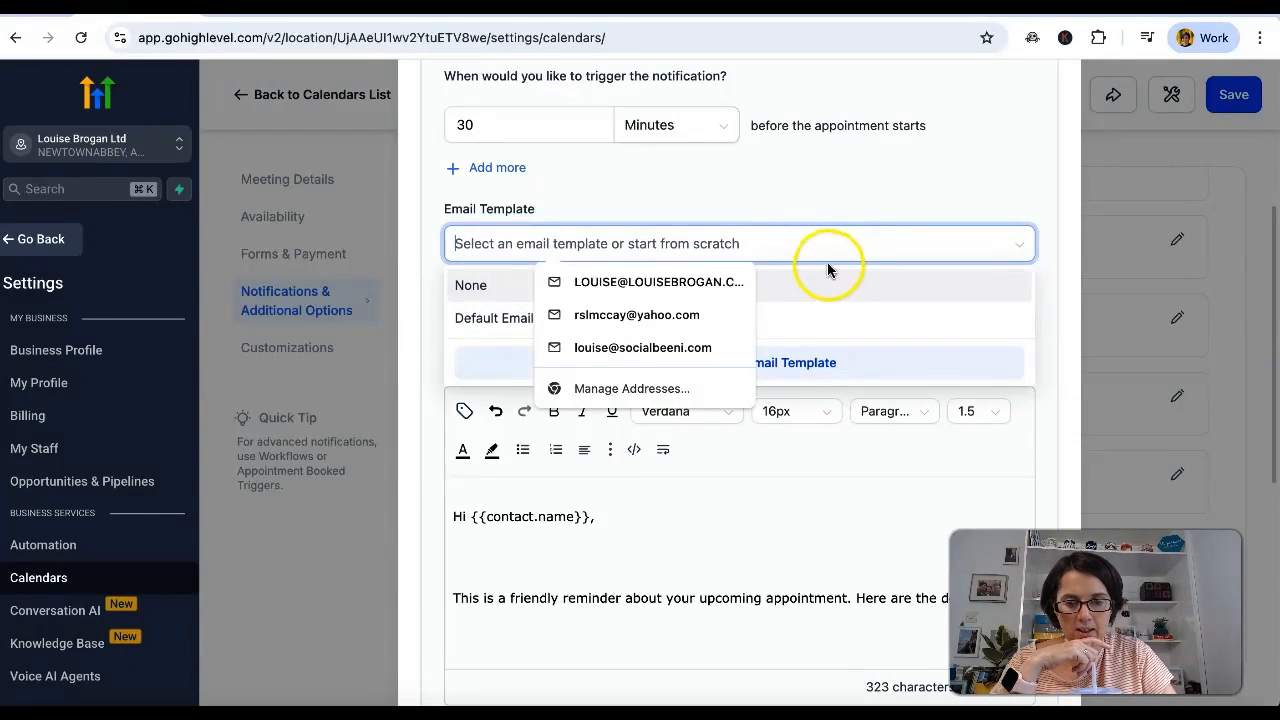
pyautogui.click(917, 192)
pyautogui.scroll(-2, 680, 530)
pyautogui.scroll(2, 643, 609)
pyautogui.scroll(-1, 633, 615)
pyautogui.scroll(-6, 633, 621)
pyautogui.scroll(-5, 633, 622)
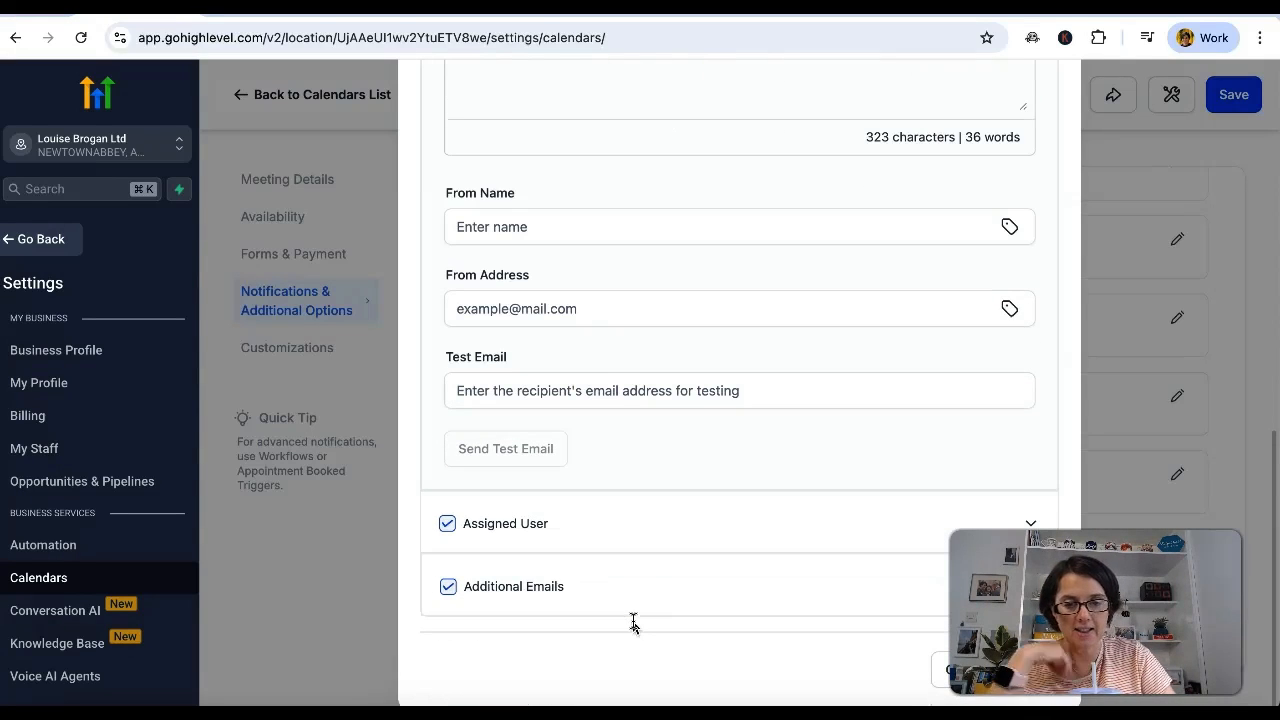
# Fill in the sender's first name and e-mail address for the contact reminder email, and save the reminder.
pyautogui.click(605, 230)
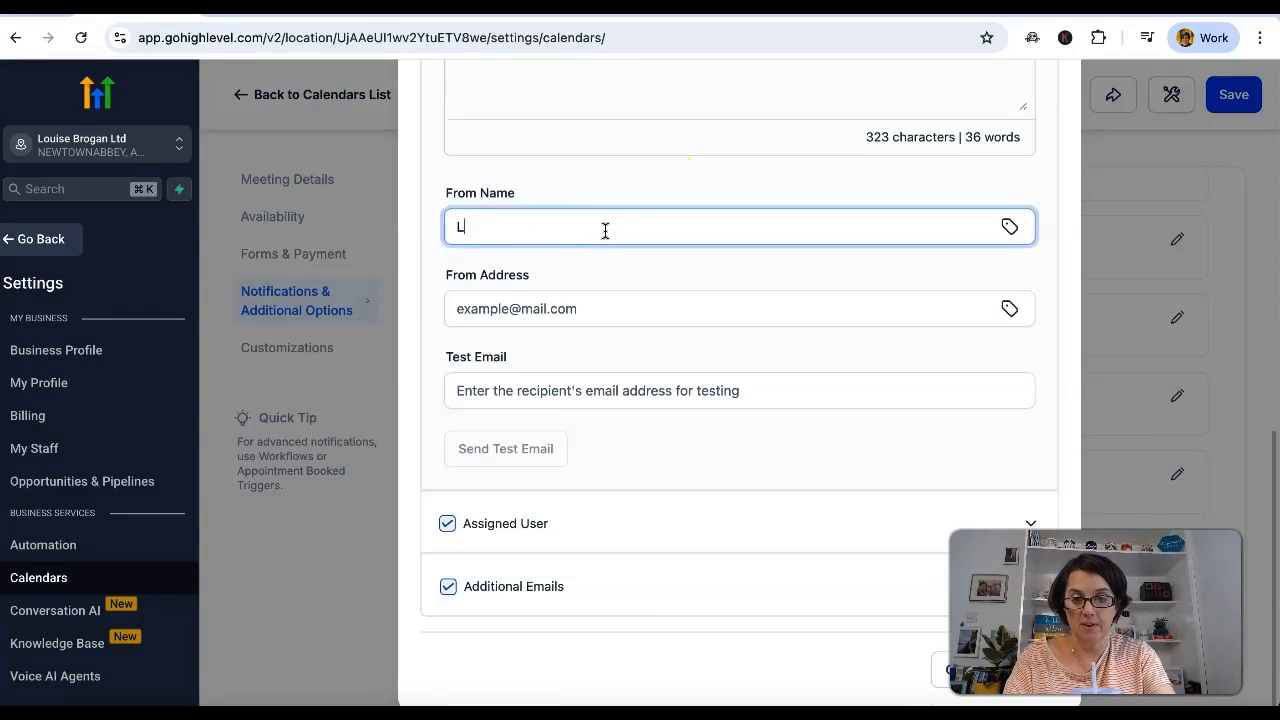
pyautogui.click(637, 305)
pyautogui.write('Lou')
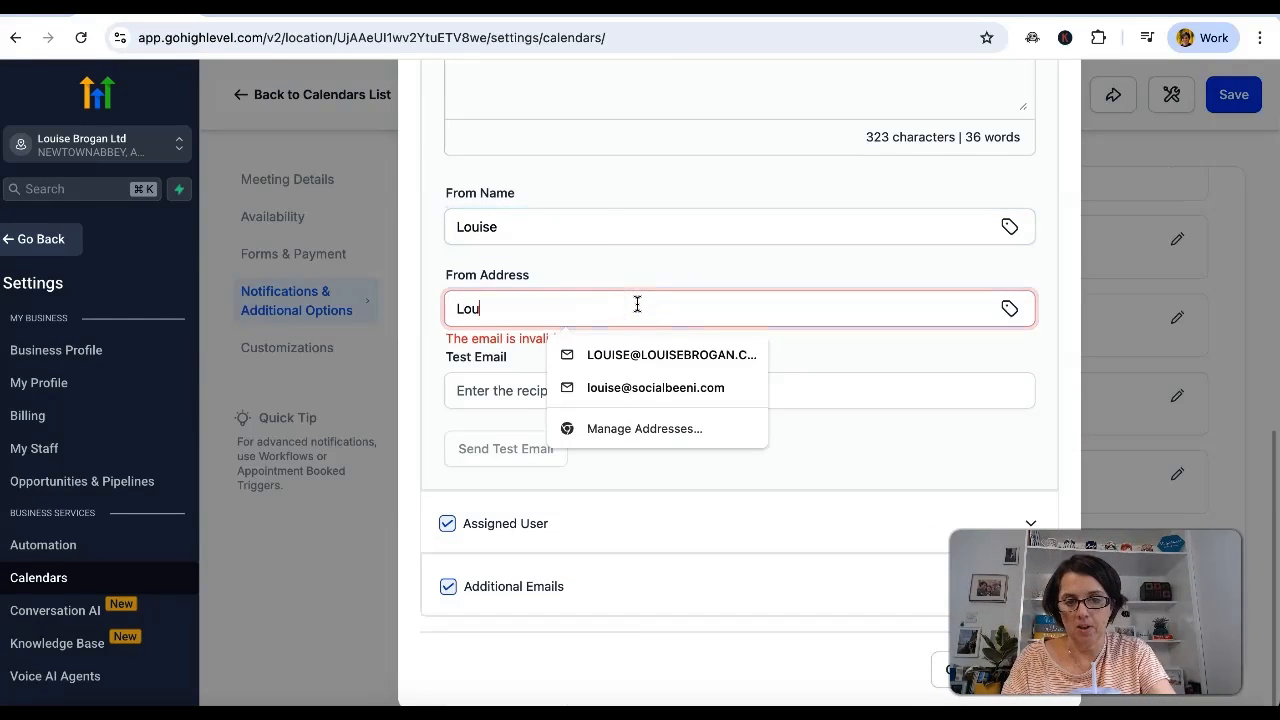
pyautogui.write('ise')
pyautogui.click(657, 352)
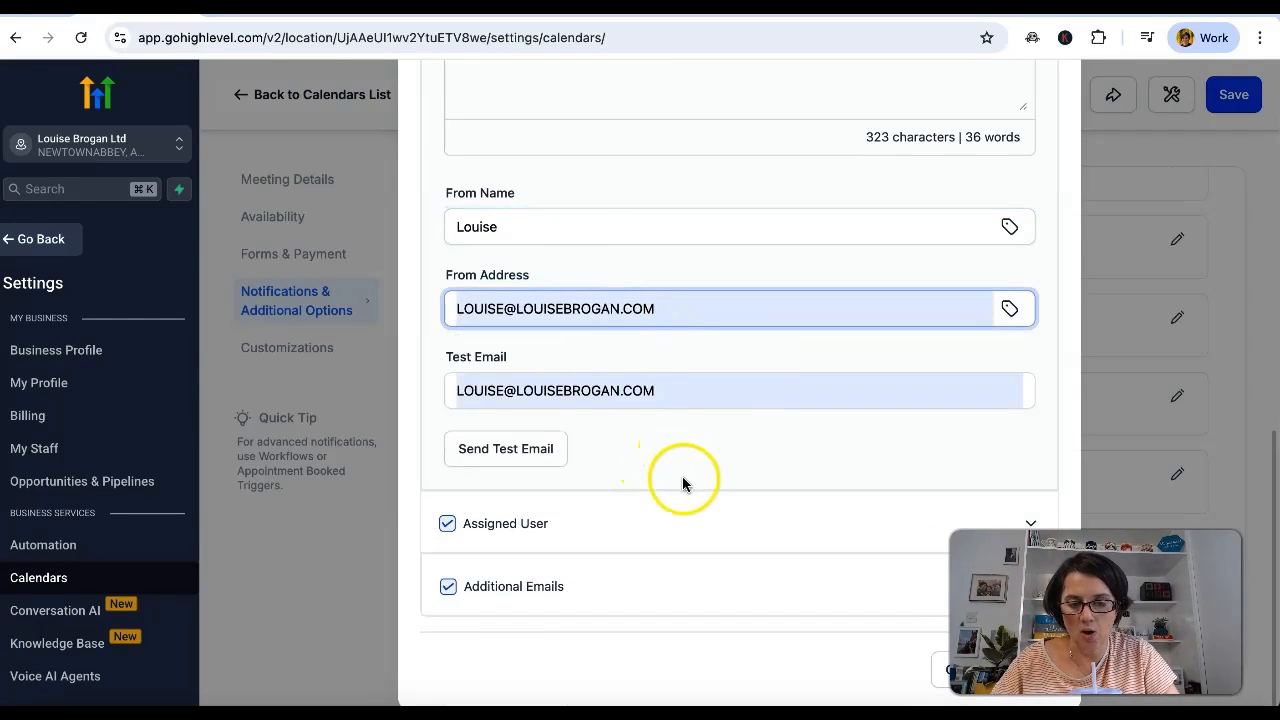
pyautogui.click(1028, 665)
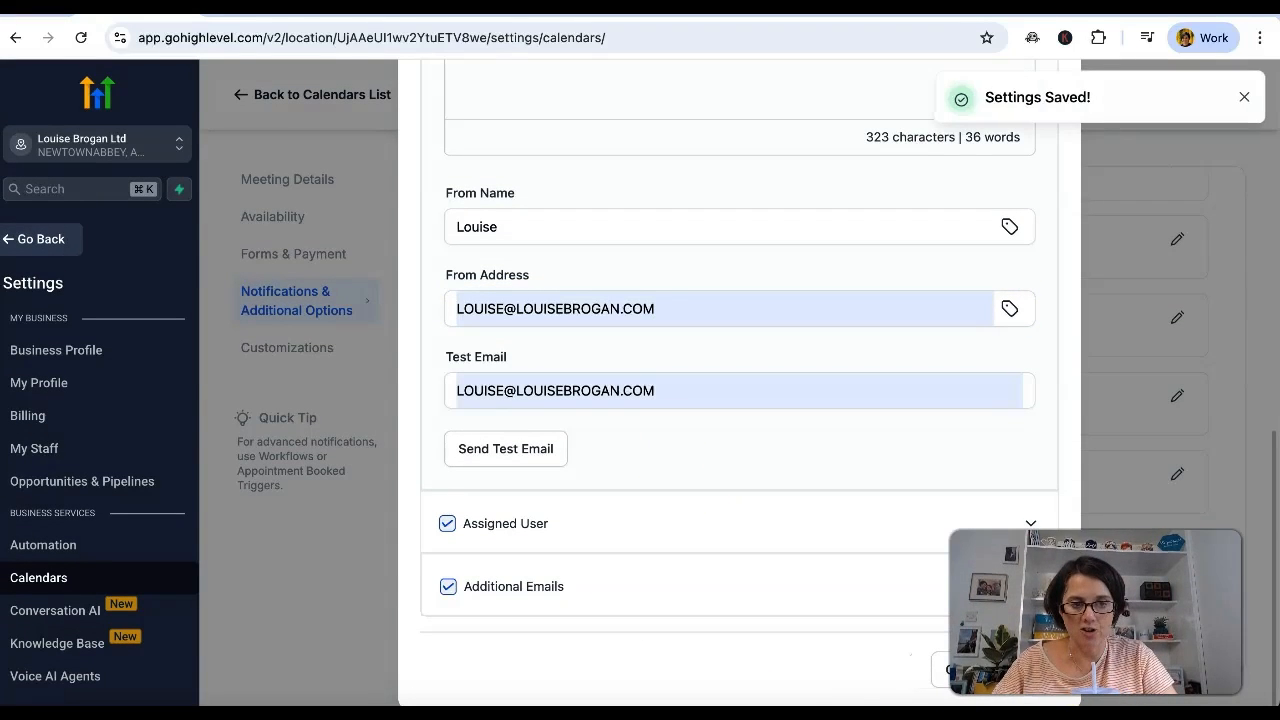
# Close the reminder settings and save the Inquiries calendar's notification settings.
pyautogui.click(1244, 97)
pyautogui.scroll(5, 936, 240)
pyautogui.scroll(2, 936, 240)
pyautogui.click(1042, 96)
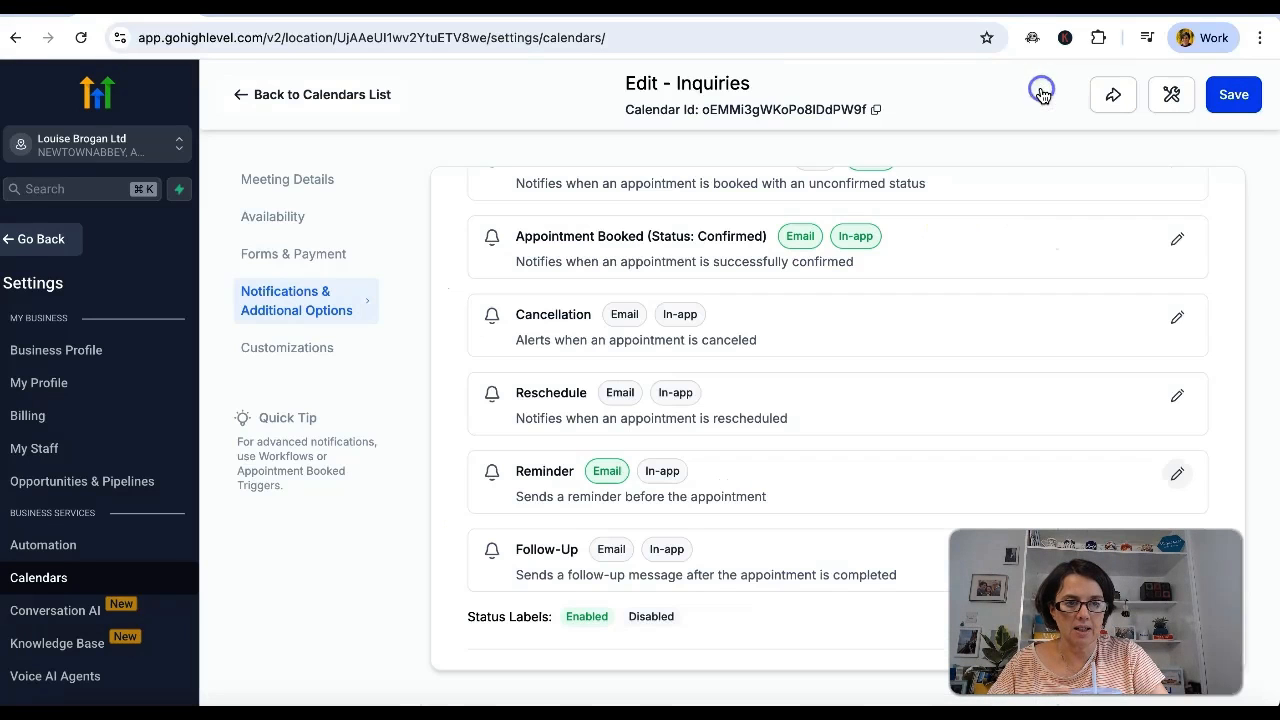
pyautogui.click(1236, 97)
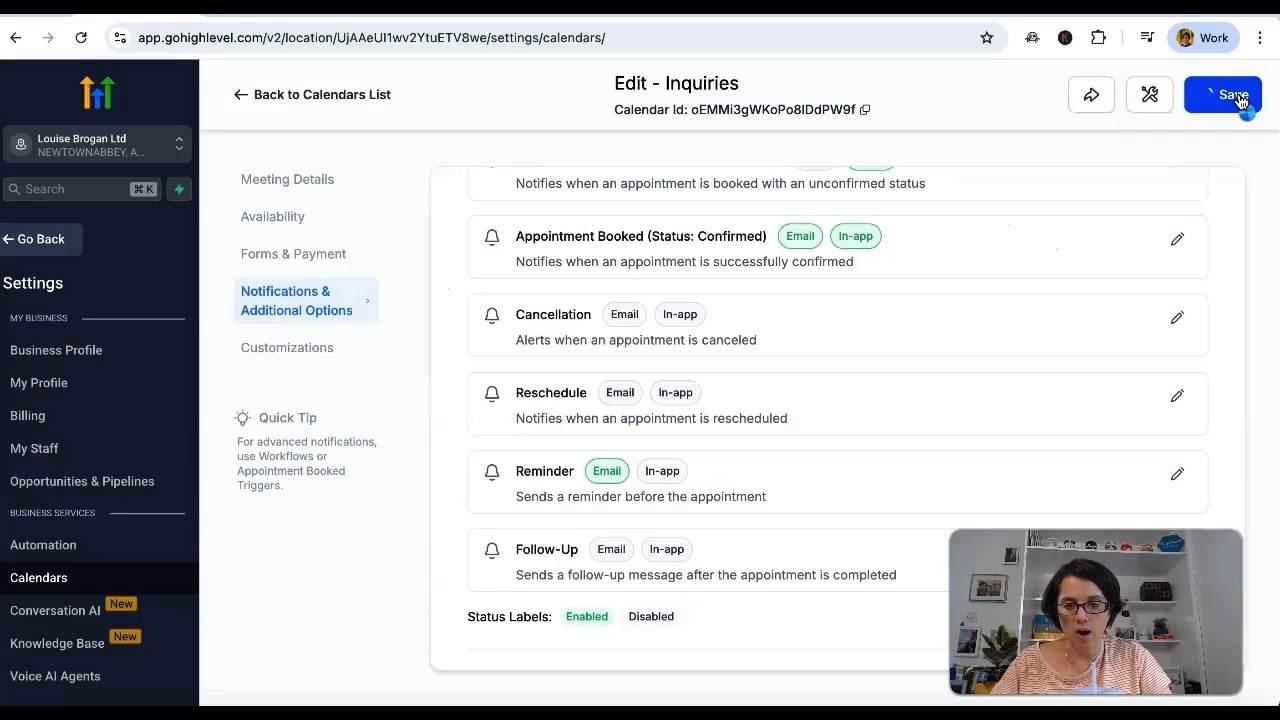
# Open a preview of the Inquiries calendar's booking widget from its customization settings.
pyautogui.scroll(-10, 1000, 292)
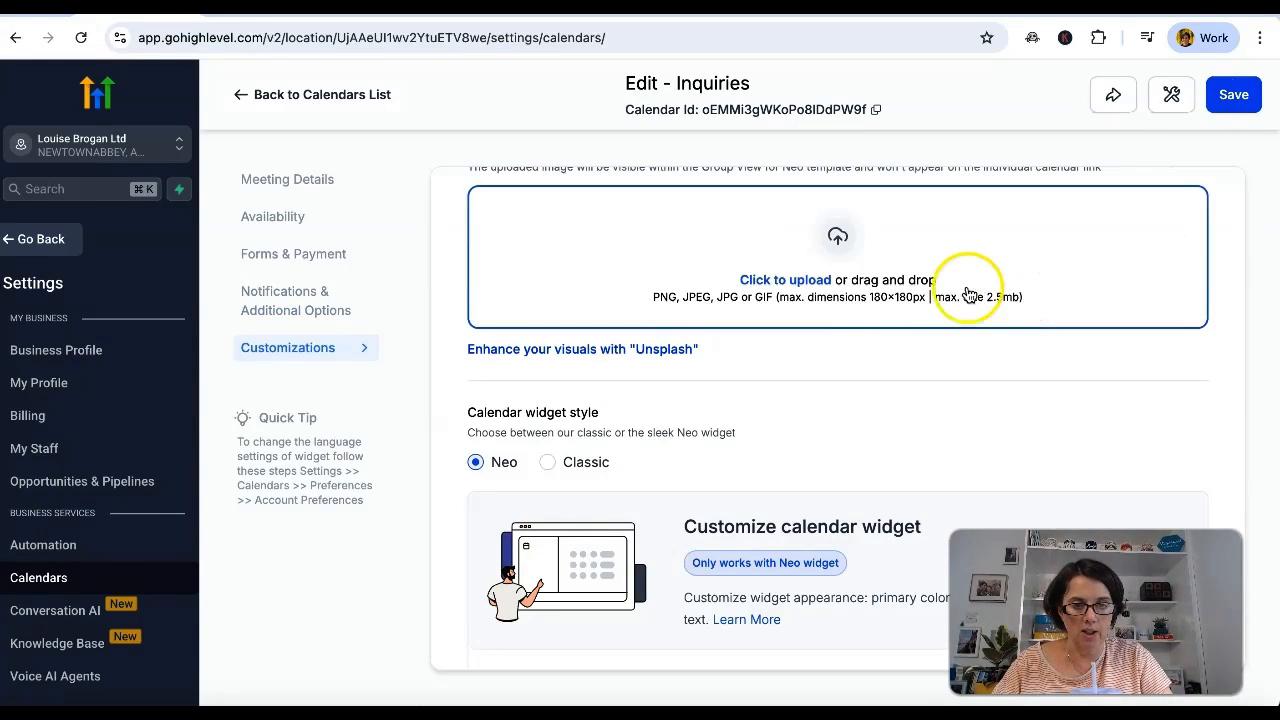
pyautogui.scroll(-1, 731, 437)
pyautogui.scroll(2, 730, 435)
pyautogui.scroll(-9, 730, 435)
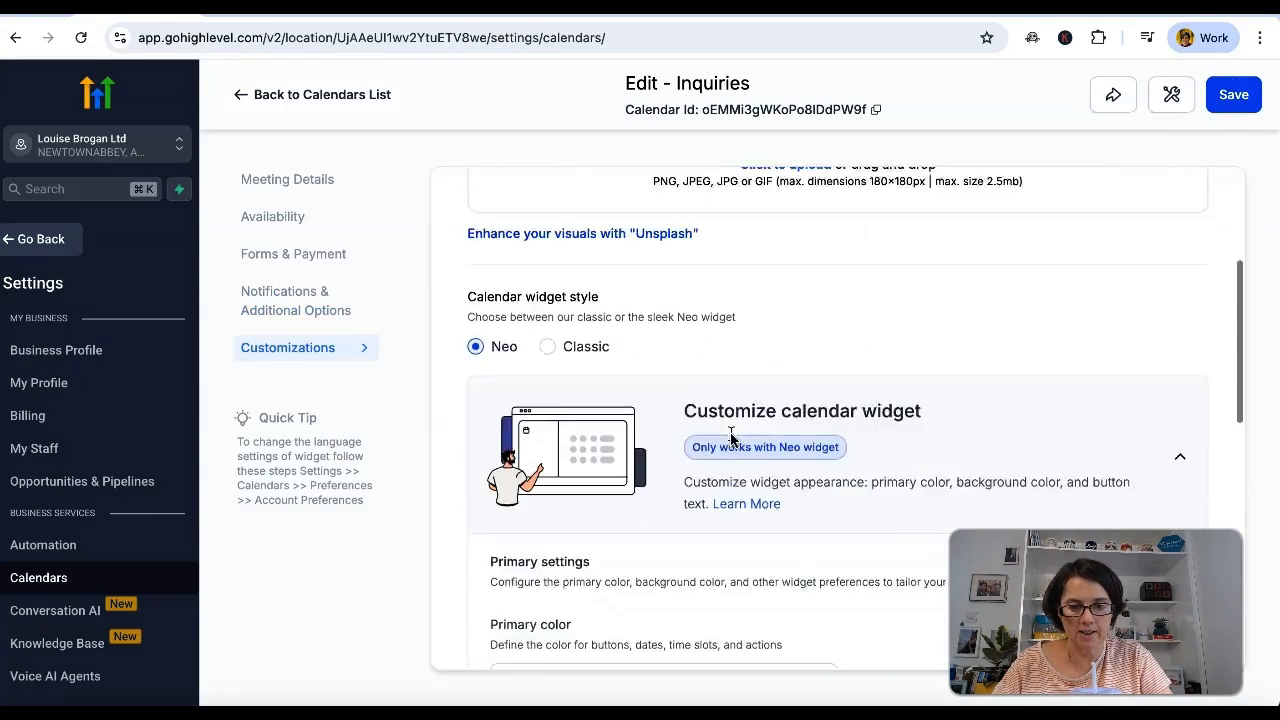
pyautogui.scroll(-2, 731, 434)
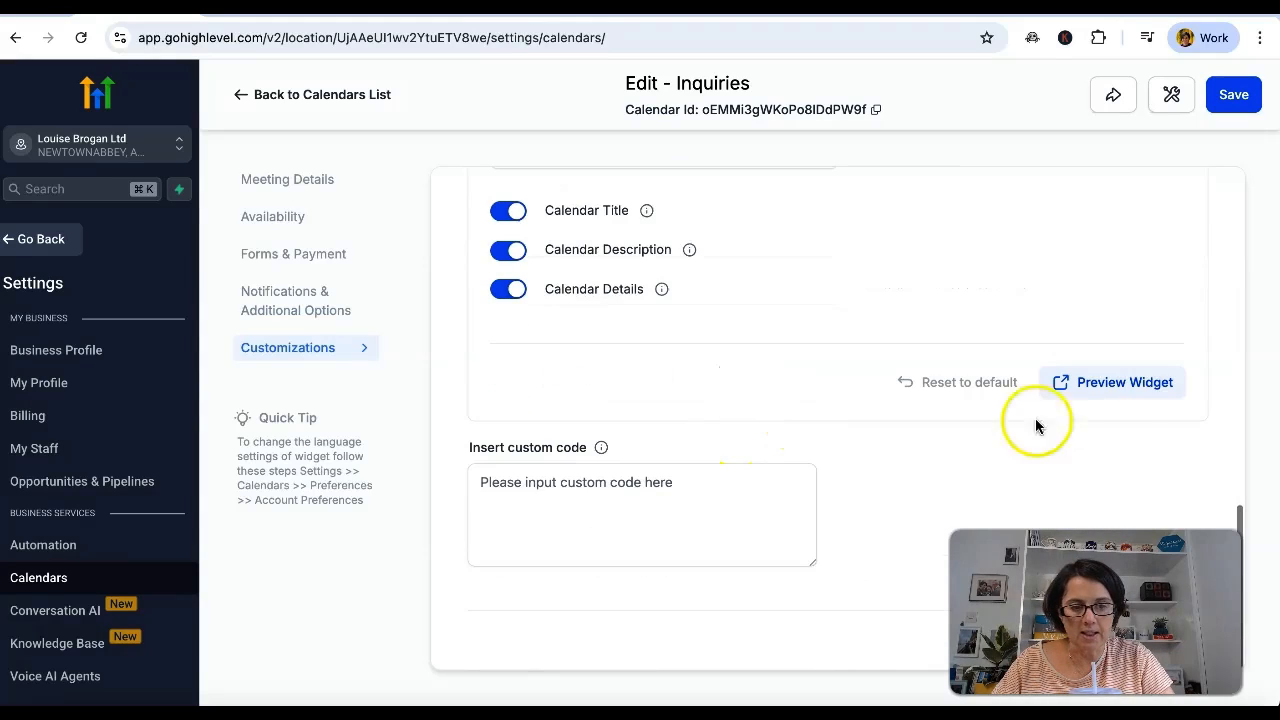
pyautogui.click(1128, 388)
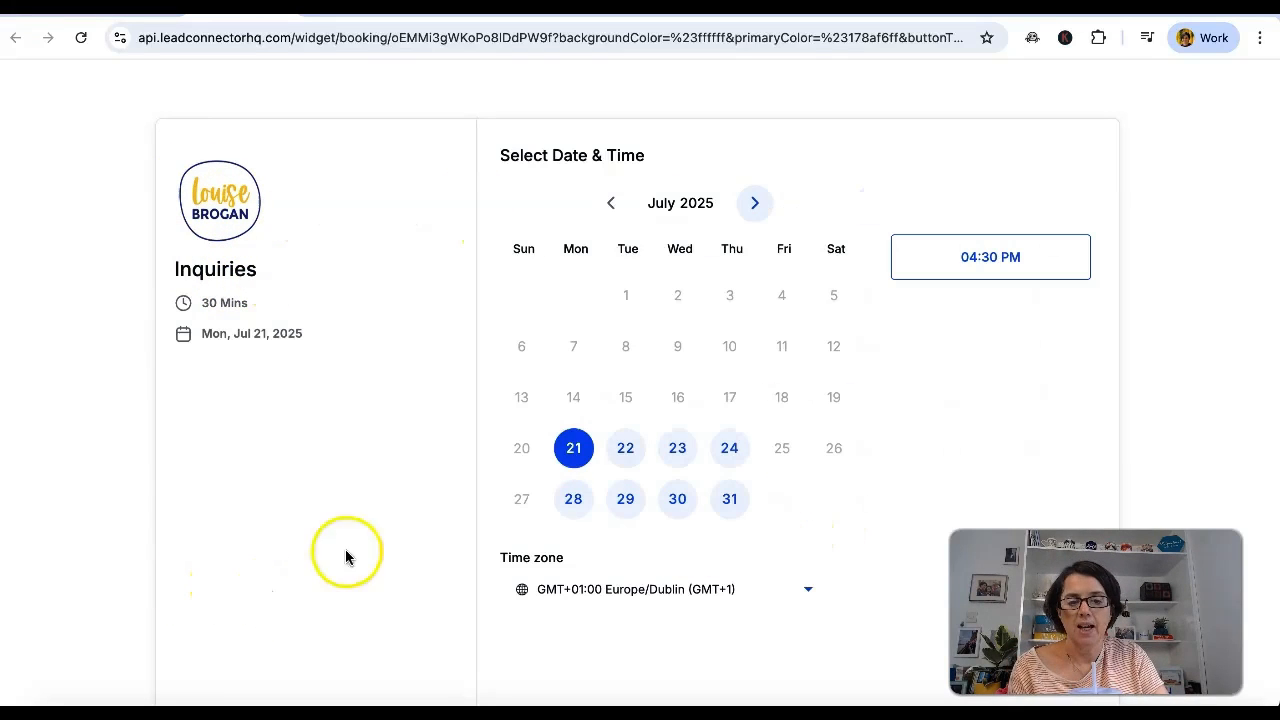
# Select the 11:30 AM slot on Tuesday, July 22, 2025 for a test booking.
pyautogui.click(625, 448)
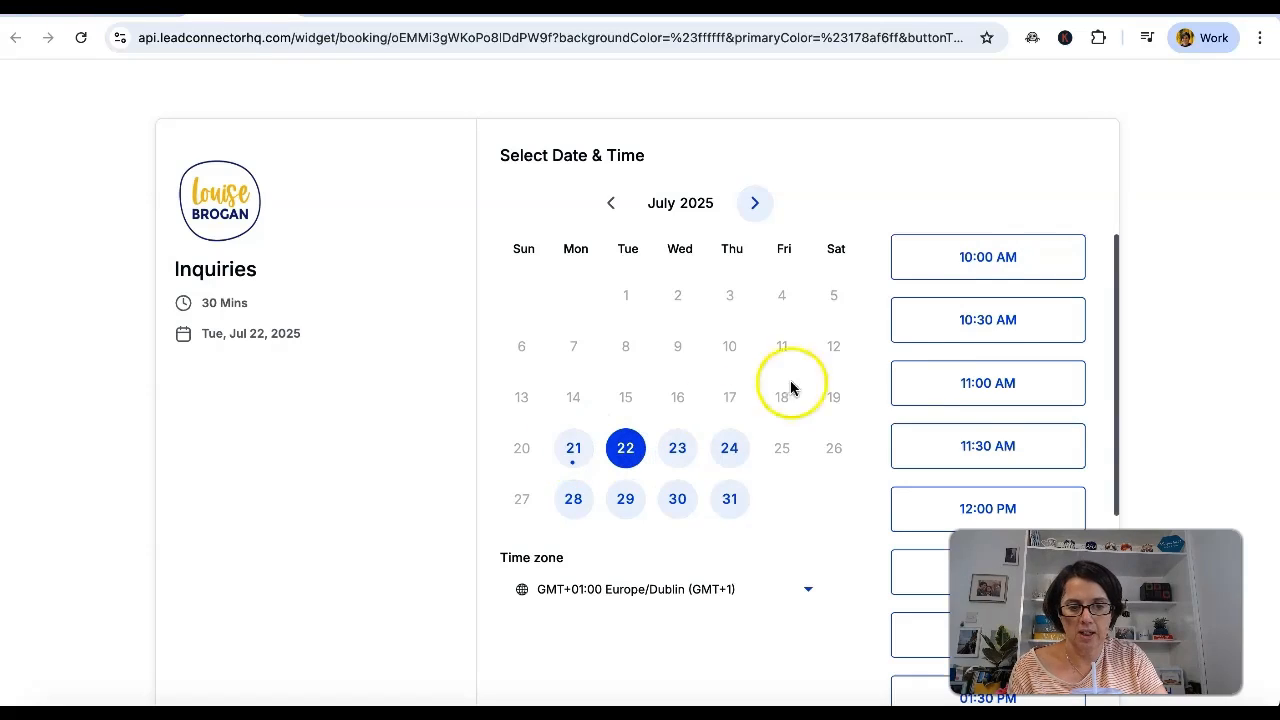
pyautogui.click(968, 445)
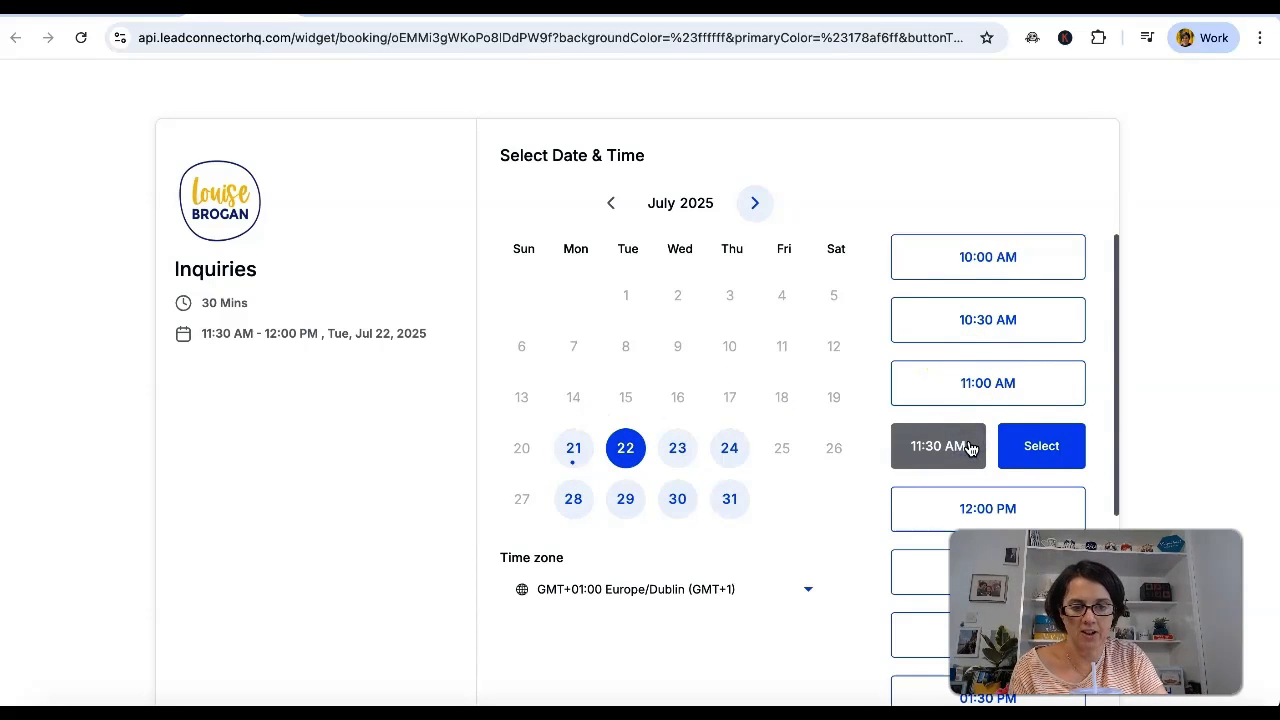
pyautogui.click(1036, 447)
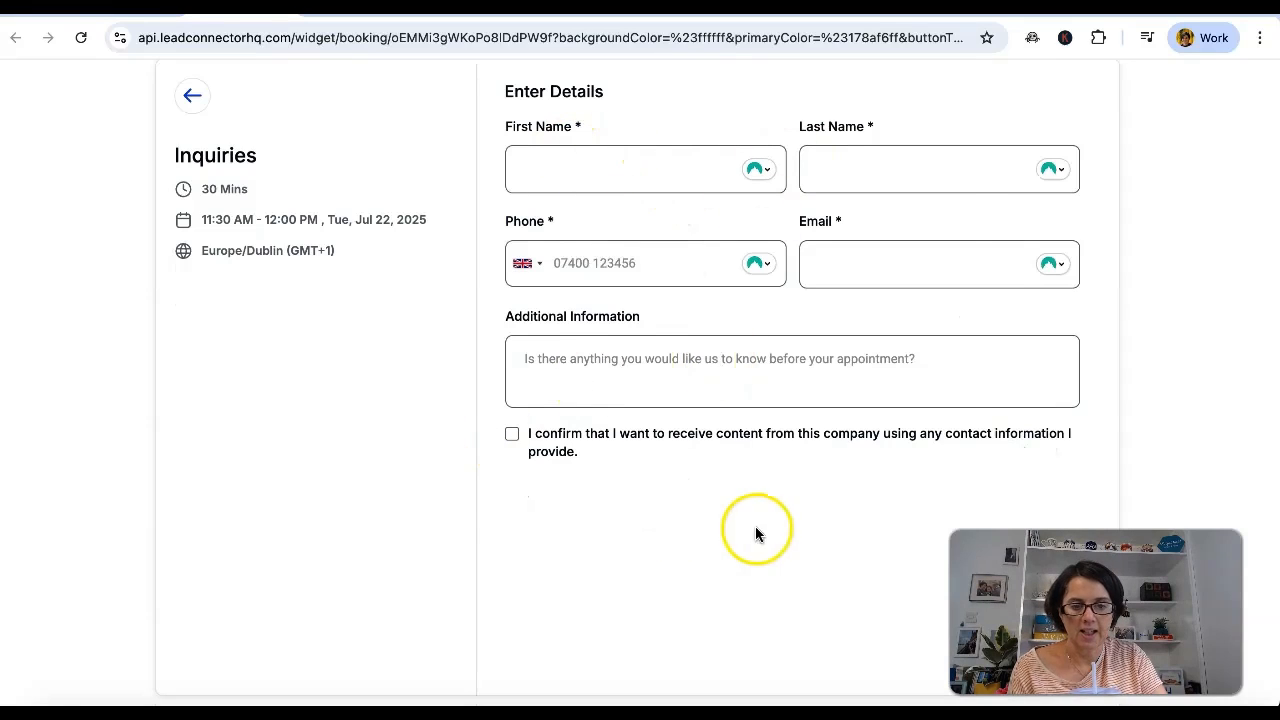
# Fill in the booker's first name, last name, phone and e-mail, consent to receiving content, and schedule the meeting.
pyautogui.click(651, 163)
pyautogui.click(854, 168)
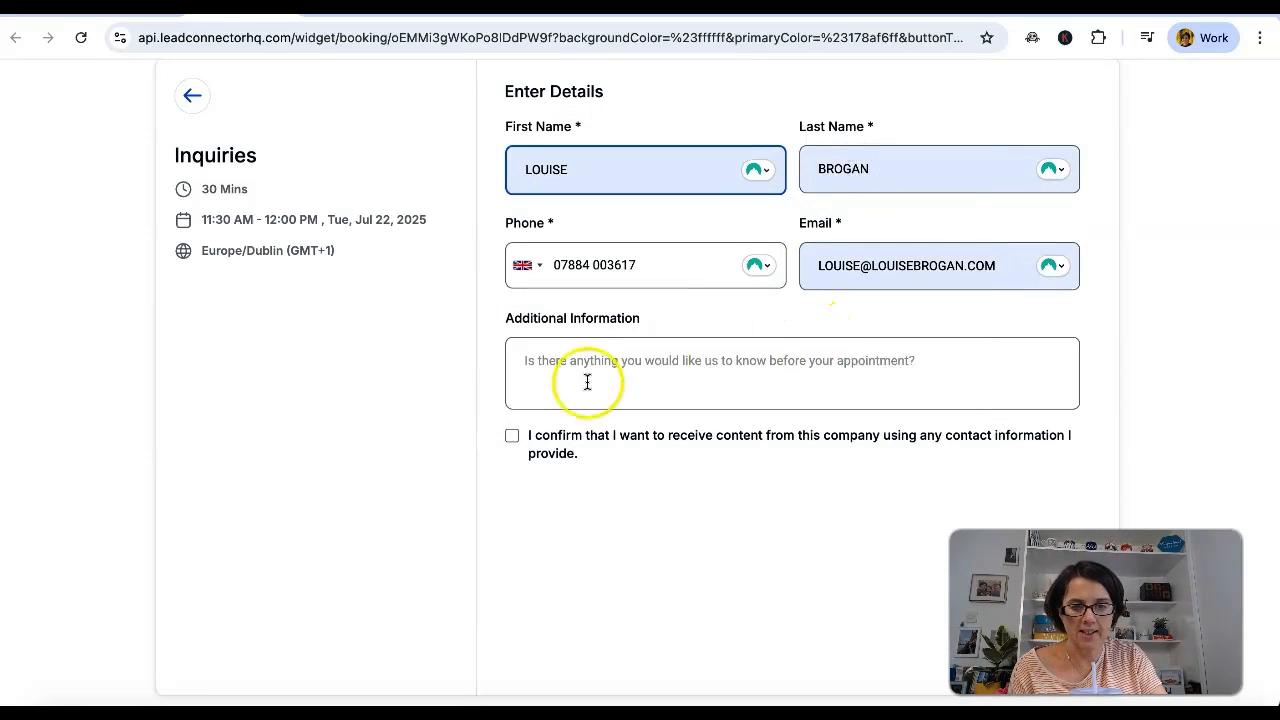
pyautogui.click(511, 436)
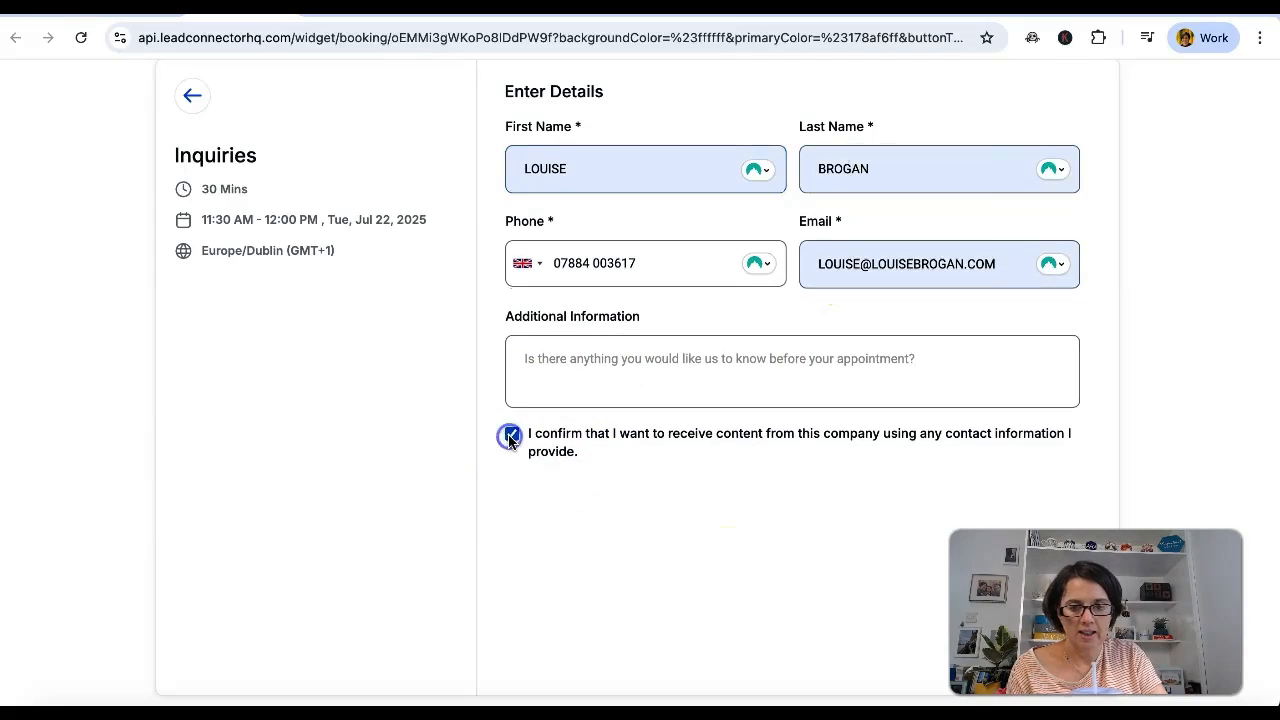
pyautogui.click(1010, 660)
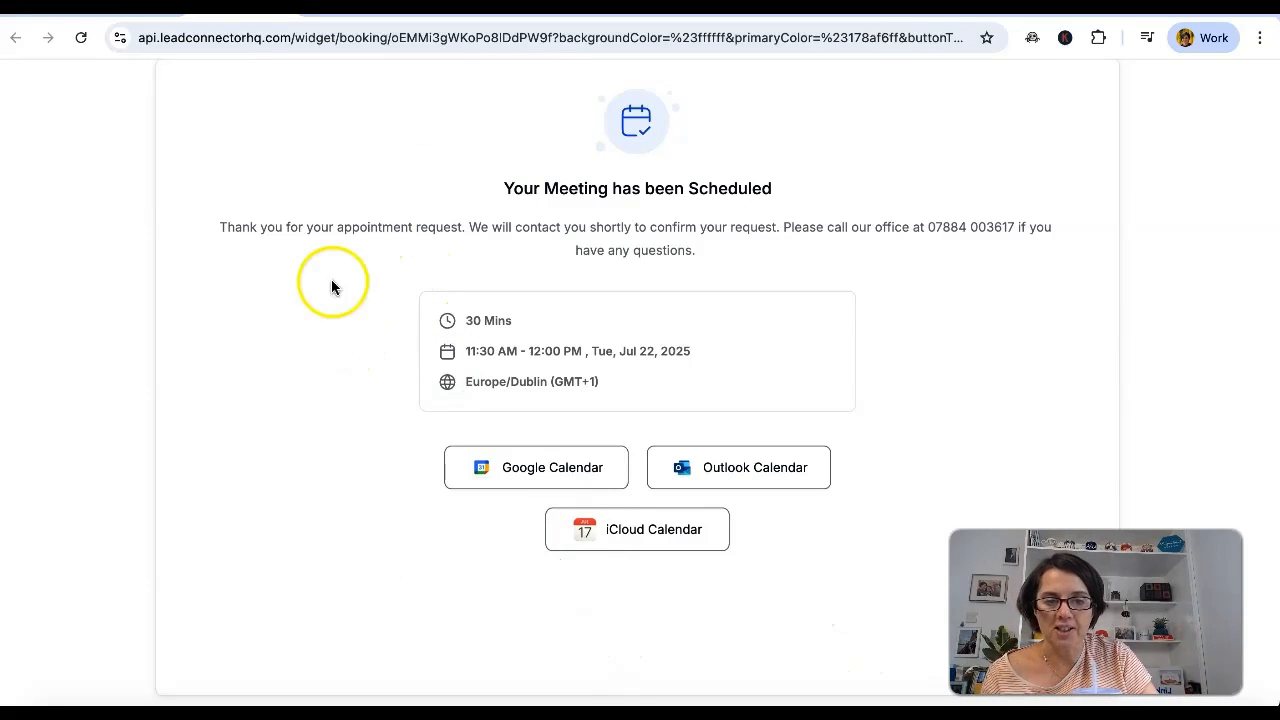
pyautogui.scroll(1, 267, 482)
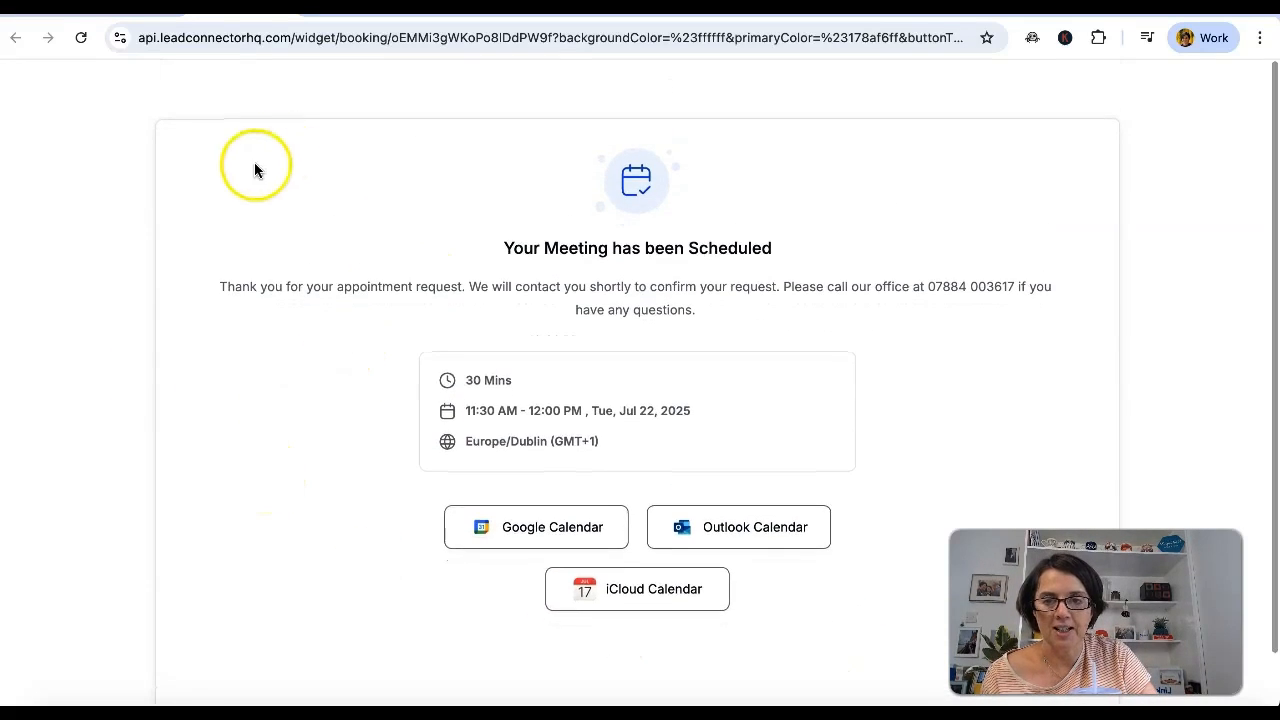